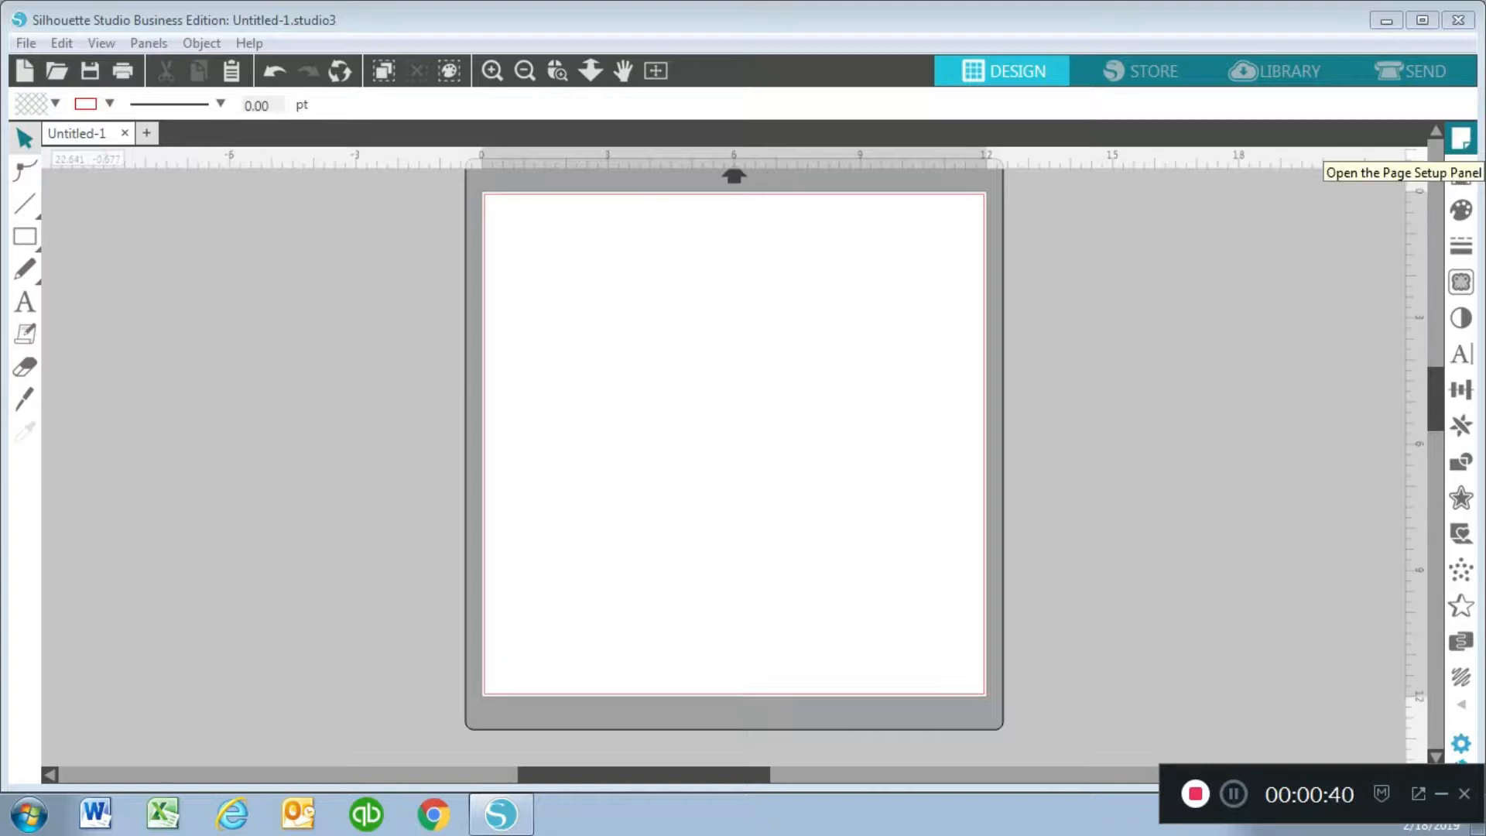
Show the grid on the page through the page setup options, keeping the 1 in spacing with 4 divisions
{"action": "left_click", "coordinate": [1461, 140]}
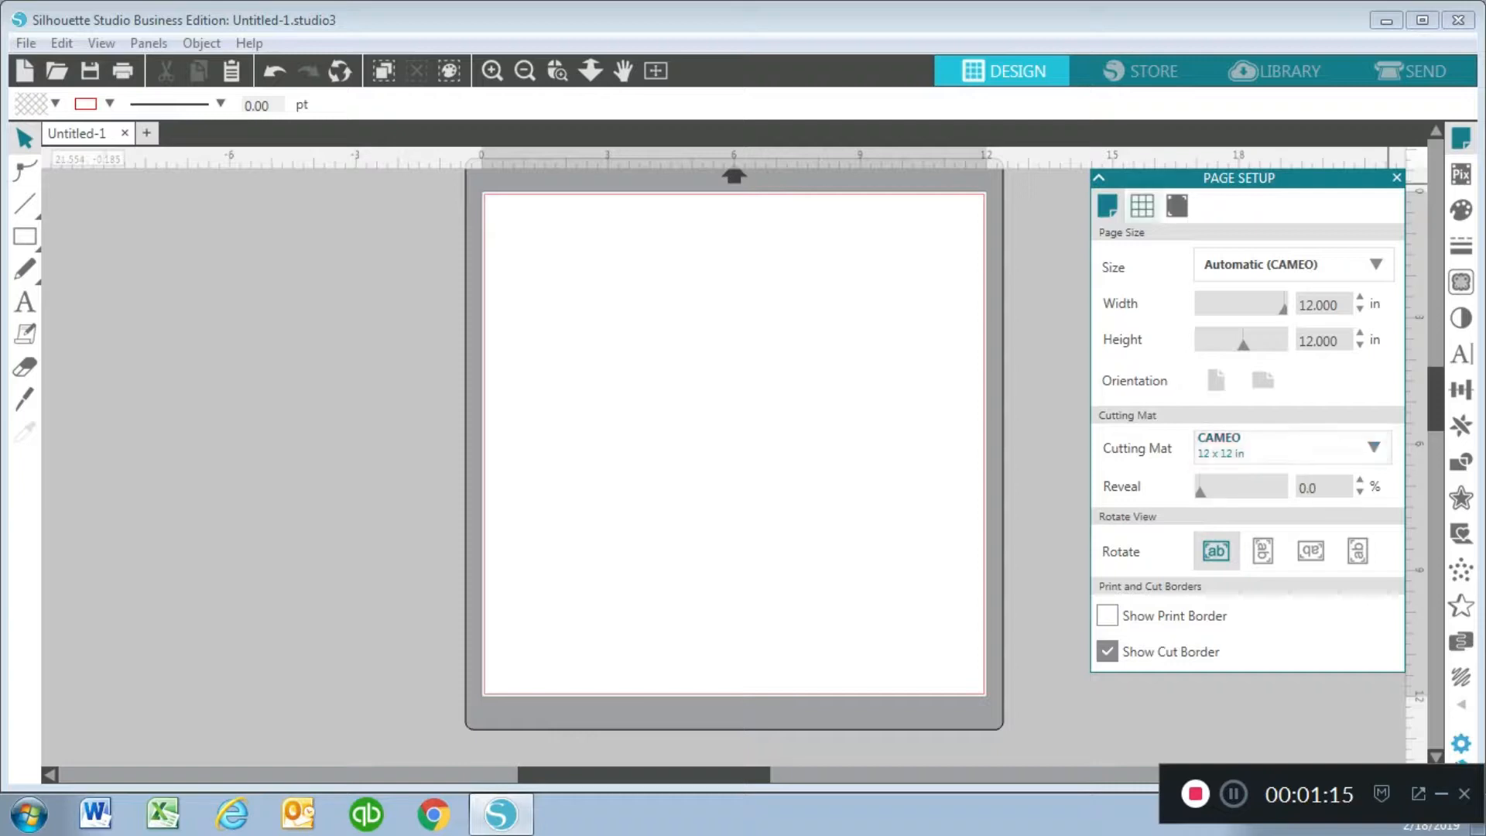
{"action": "left_click", "coordinate": [1142, 206]}
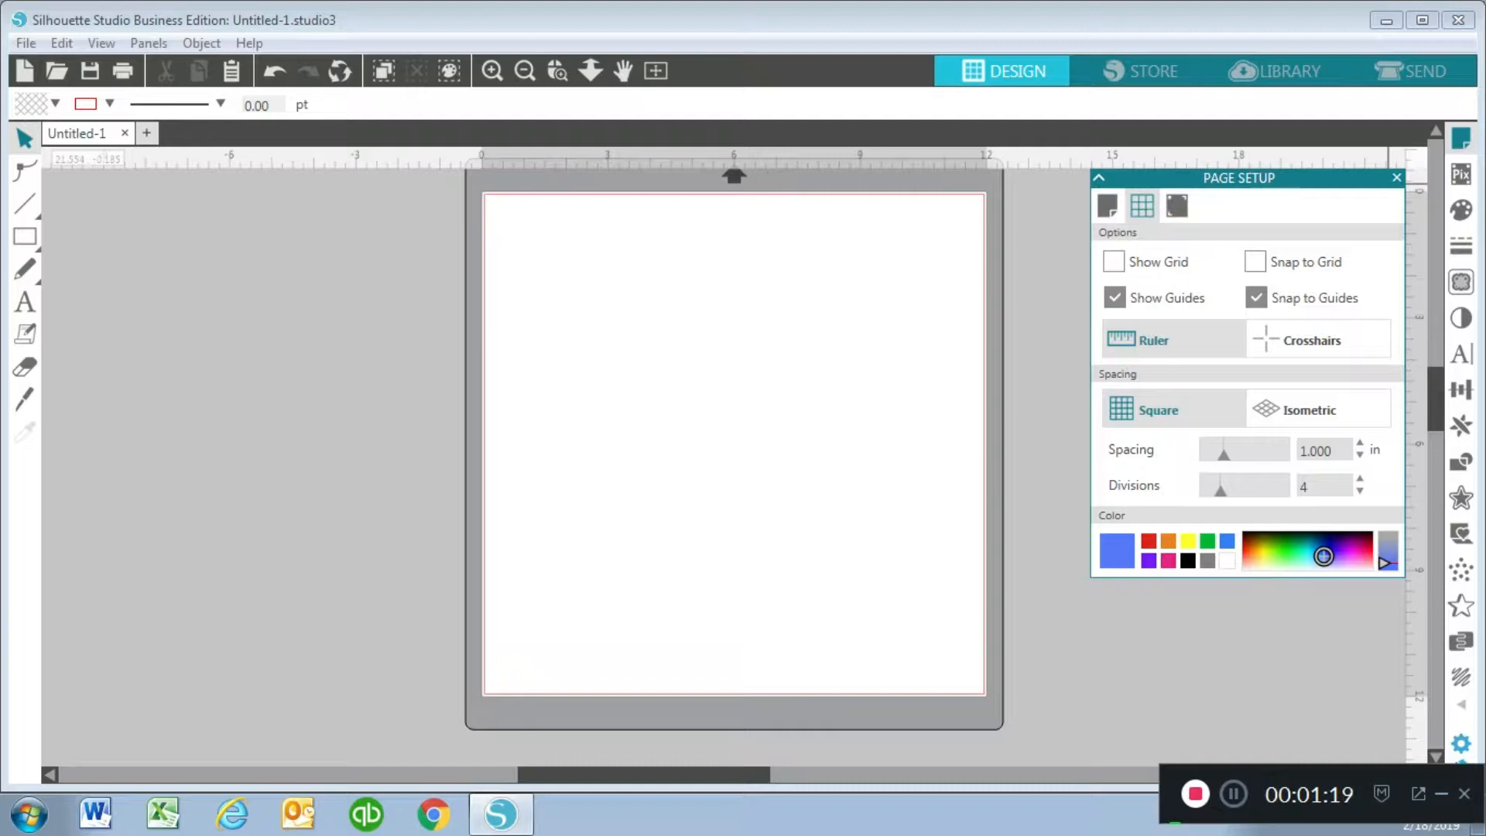
{"action": "left_click", "coordinate": [1108, 206]}
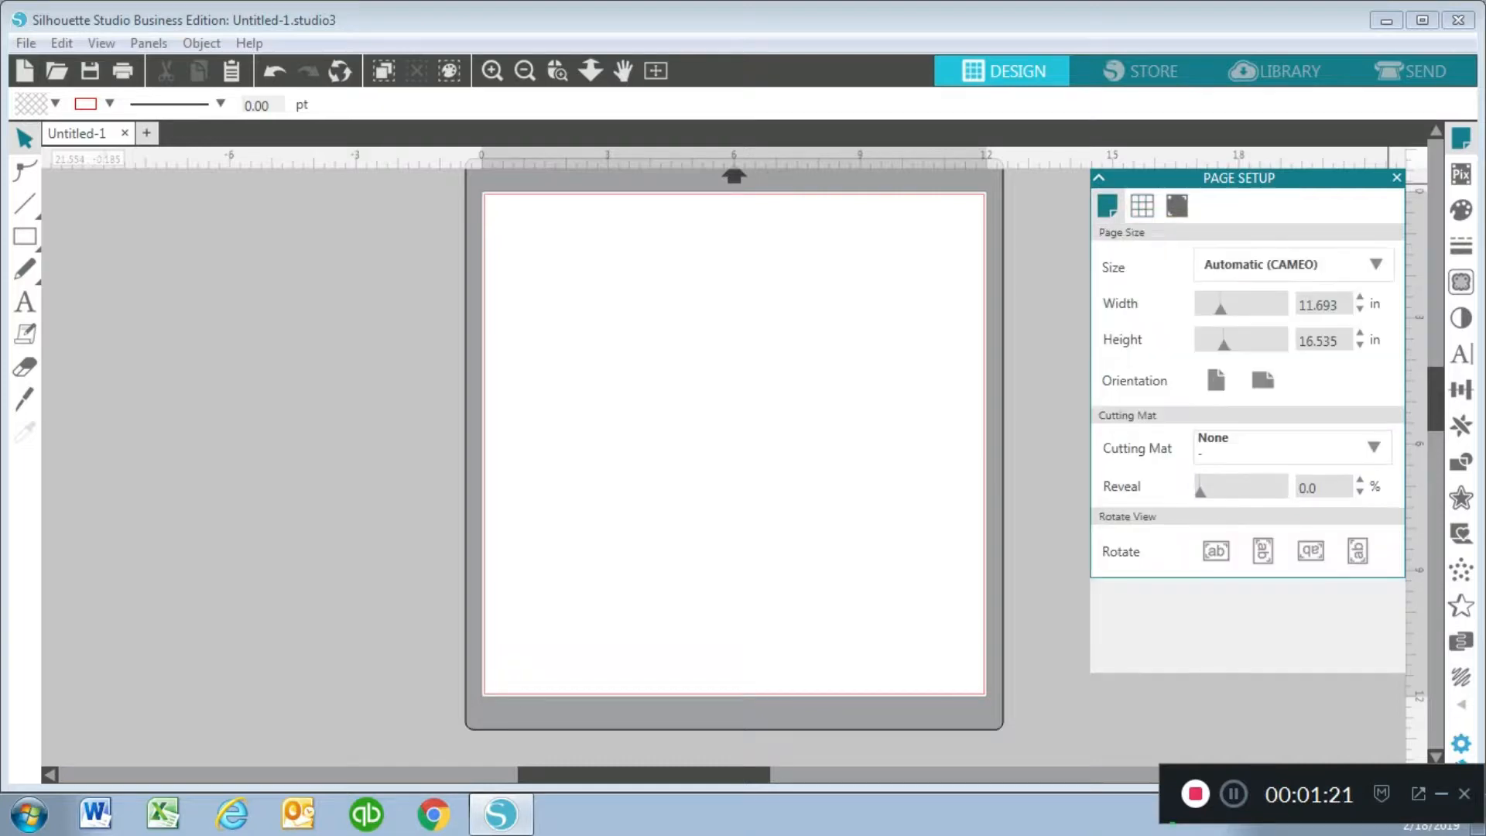
{"action": "left_click", "coordinate": [1141, 206]}
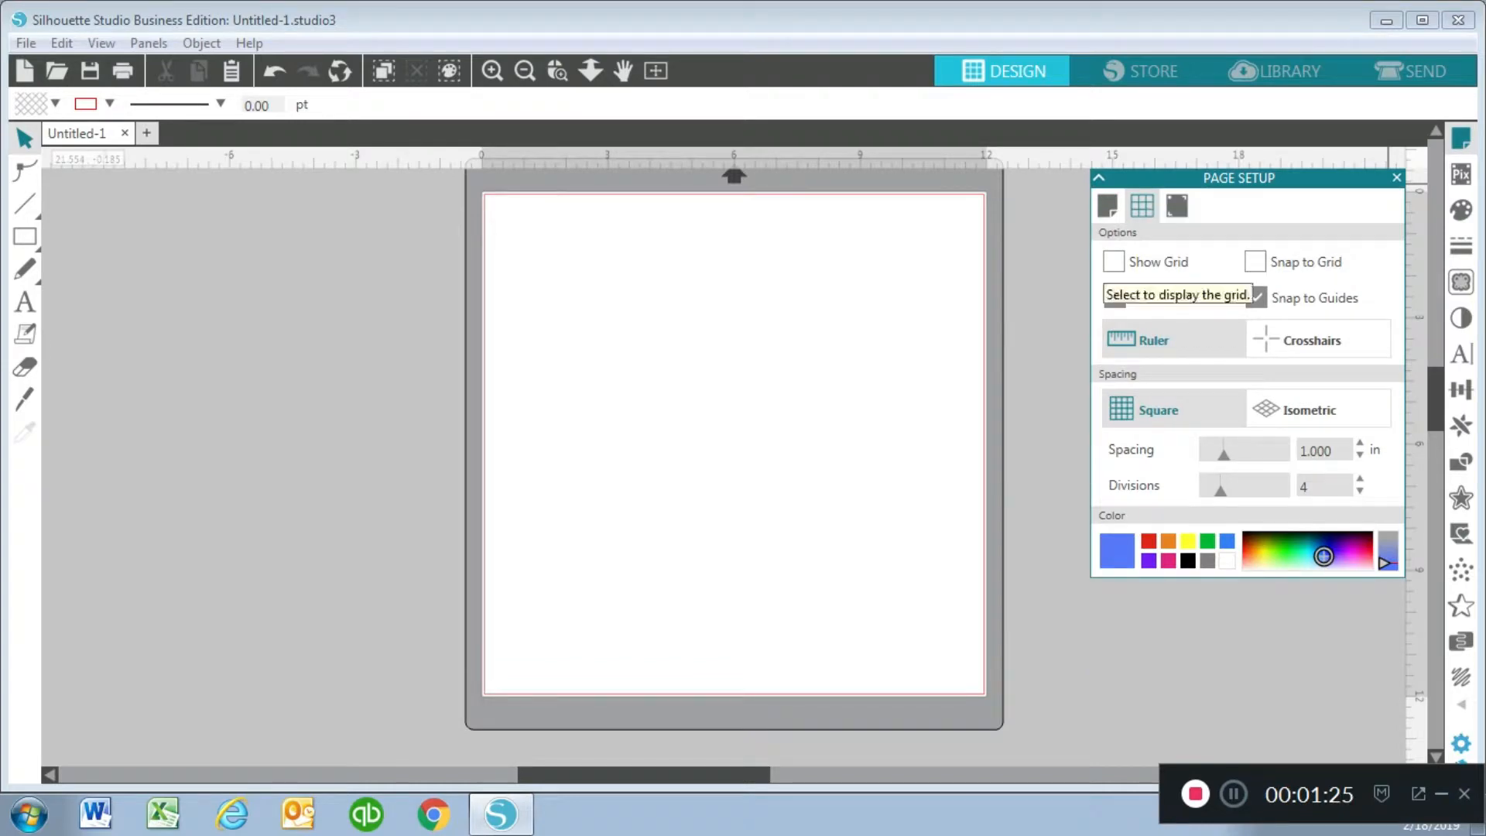
{"action": "left_click", "coordinate": [1113, 261]}
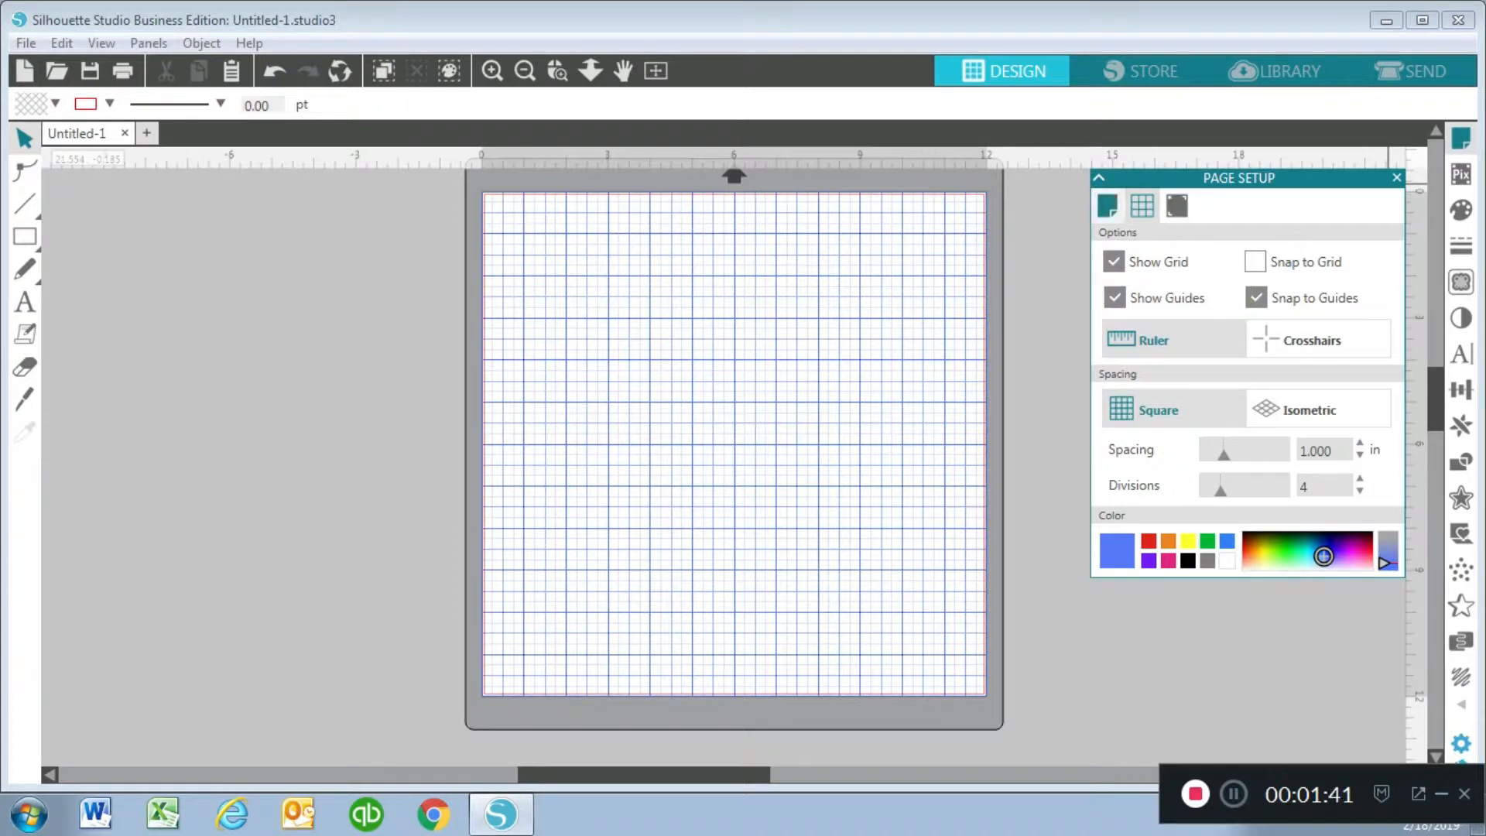
{"action": "left_click", "coordinate": [1107, 205]}
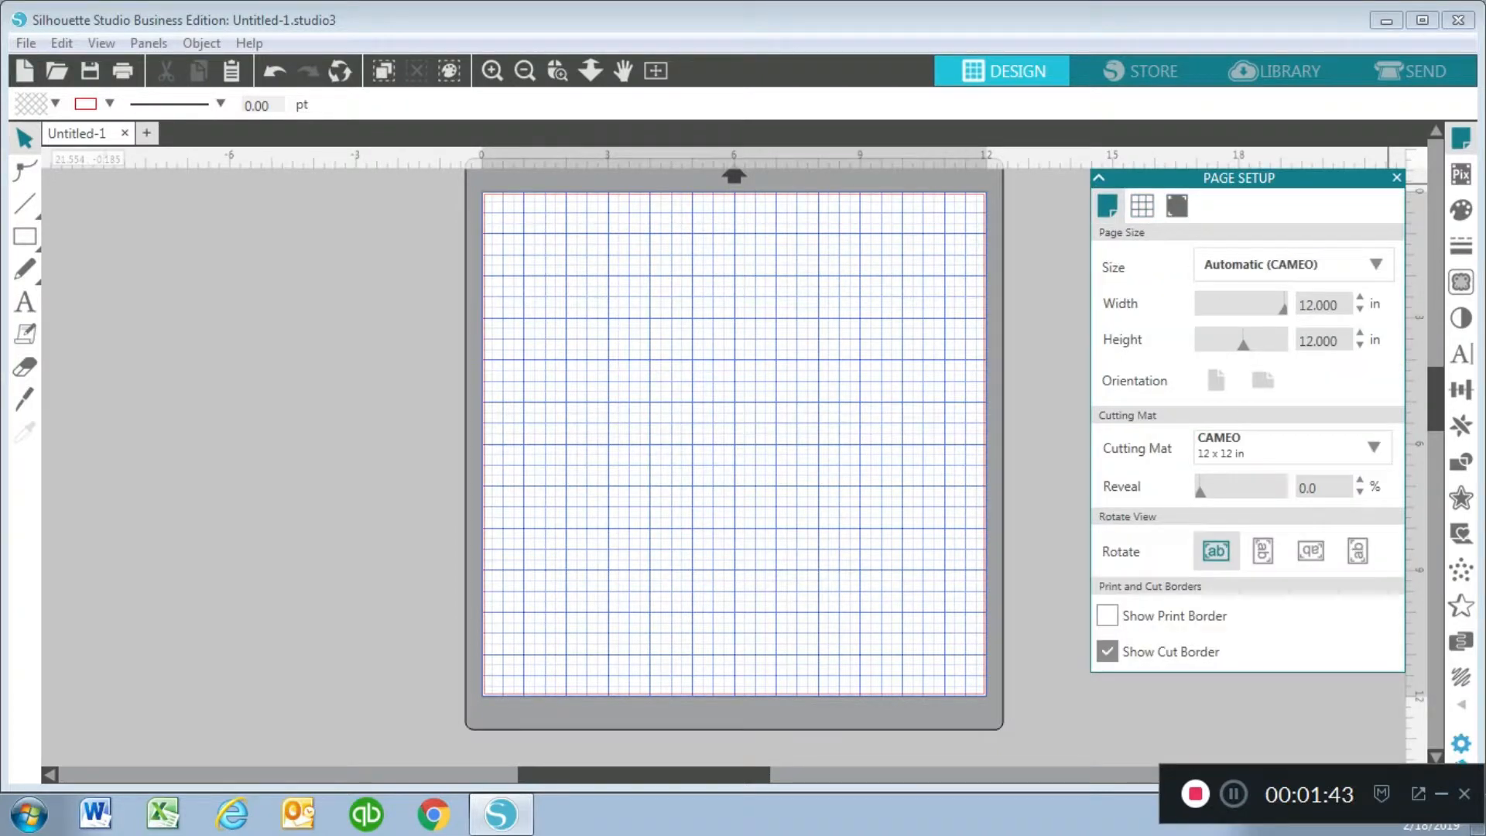
{"action": "left_click", "coordinate": [1396, 178]}
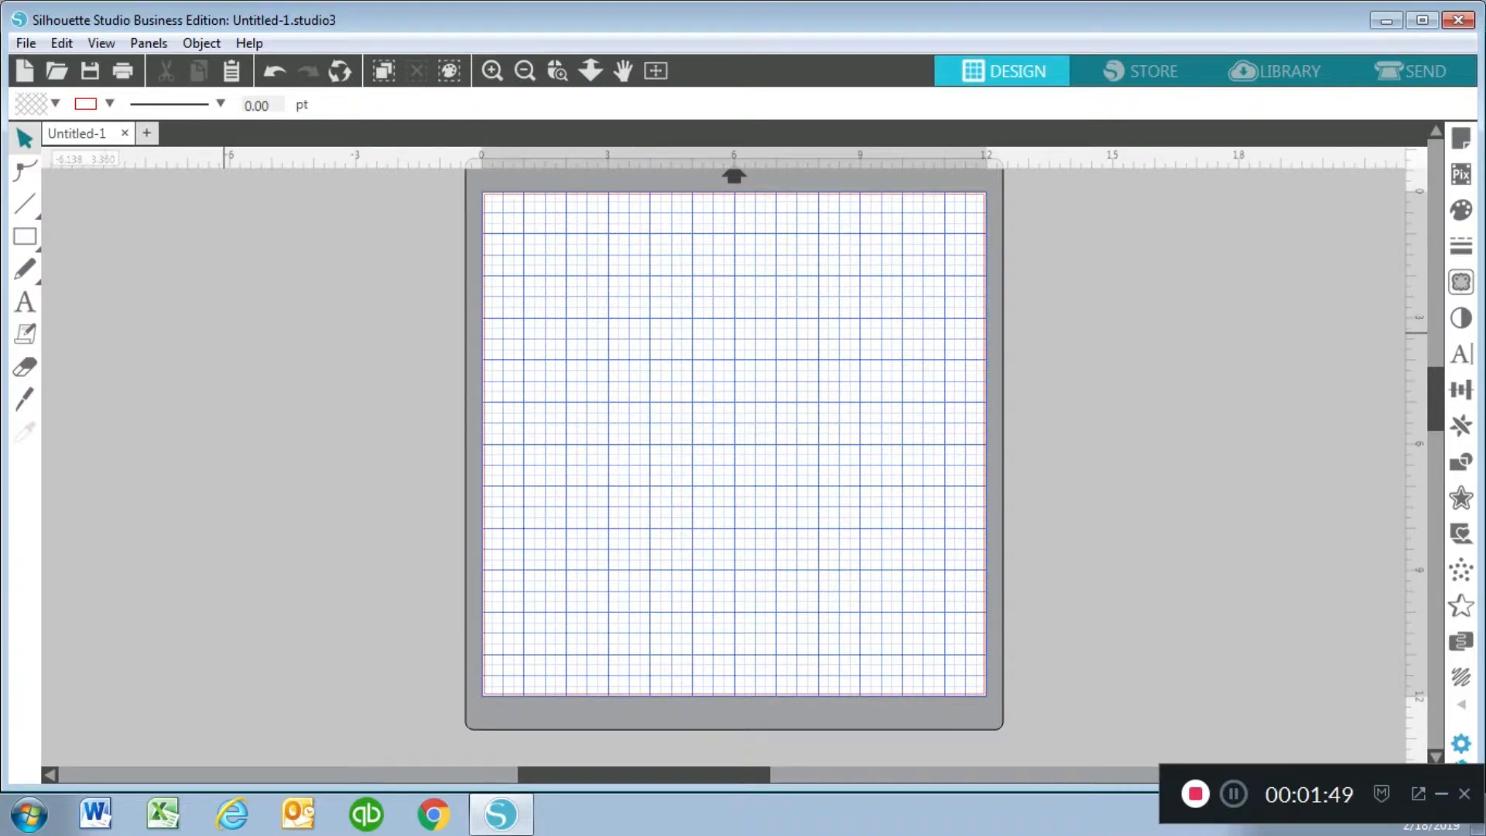
Draw three rectangles on the page: two near its upper edge with slightly overlapping sides and one in its lower right area
{"action": "left_click", "coordinate": [31, 242]}
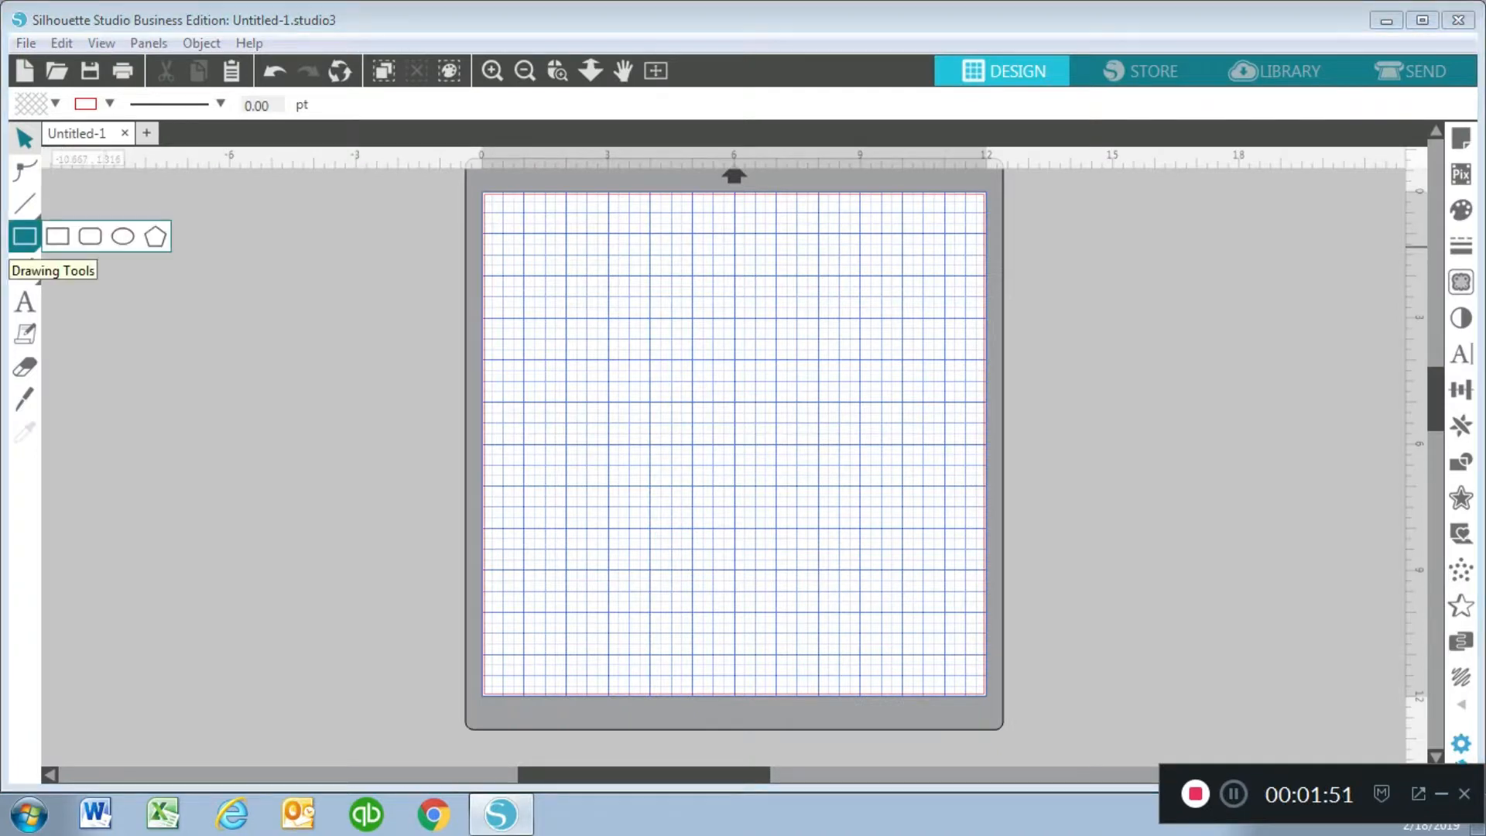
{"action": "left_click", "coordinate": [31, 241]}
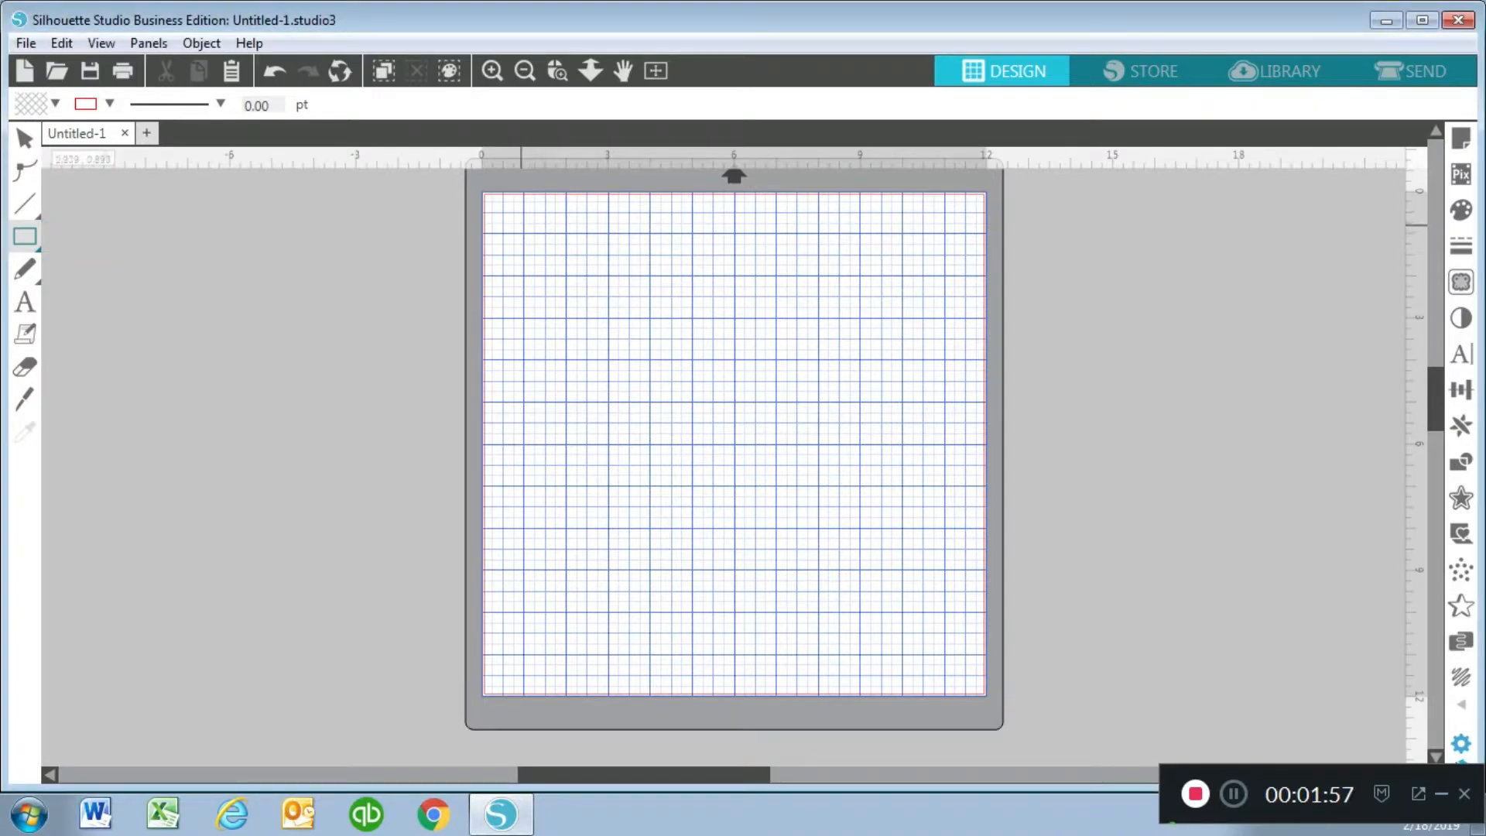
{"action": "left_click_drag", "start_coordinate": [518, 220], "coordinate": [682, 422]}
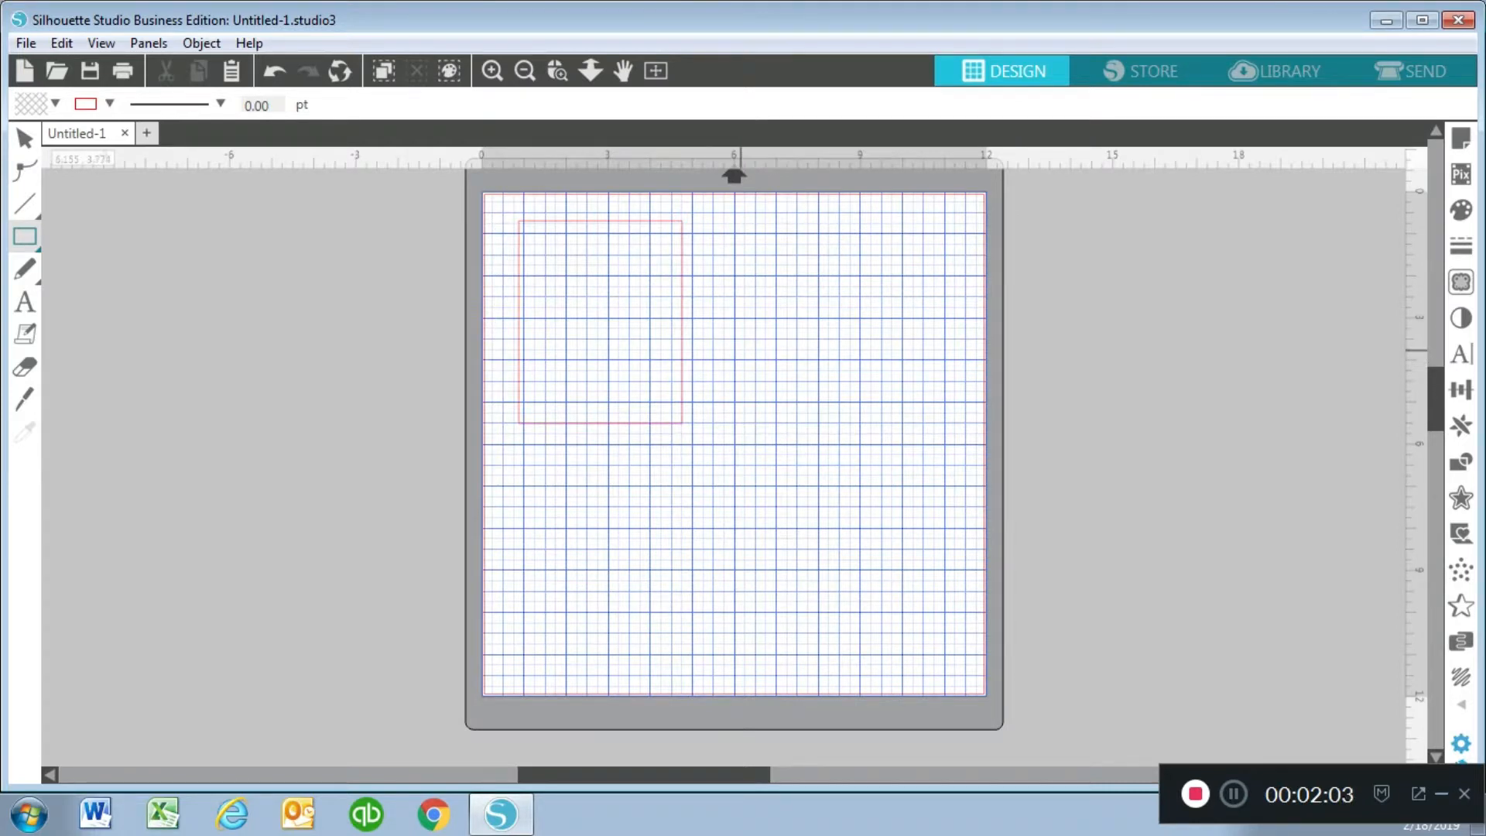
{"action": "left_click_drag", "start_coordinate": [676, 259], "coordinate": [805, 369]}
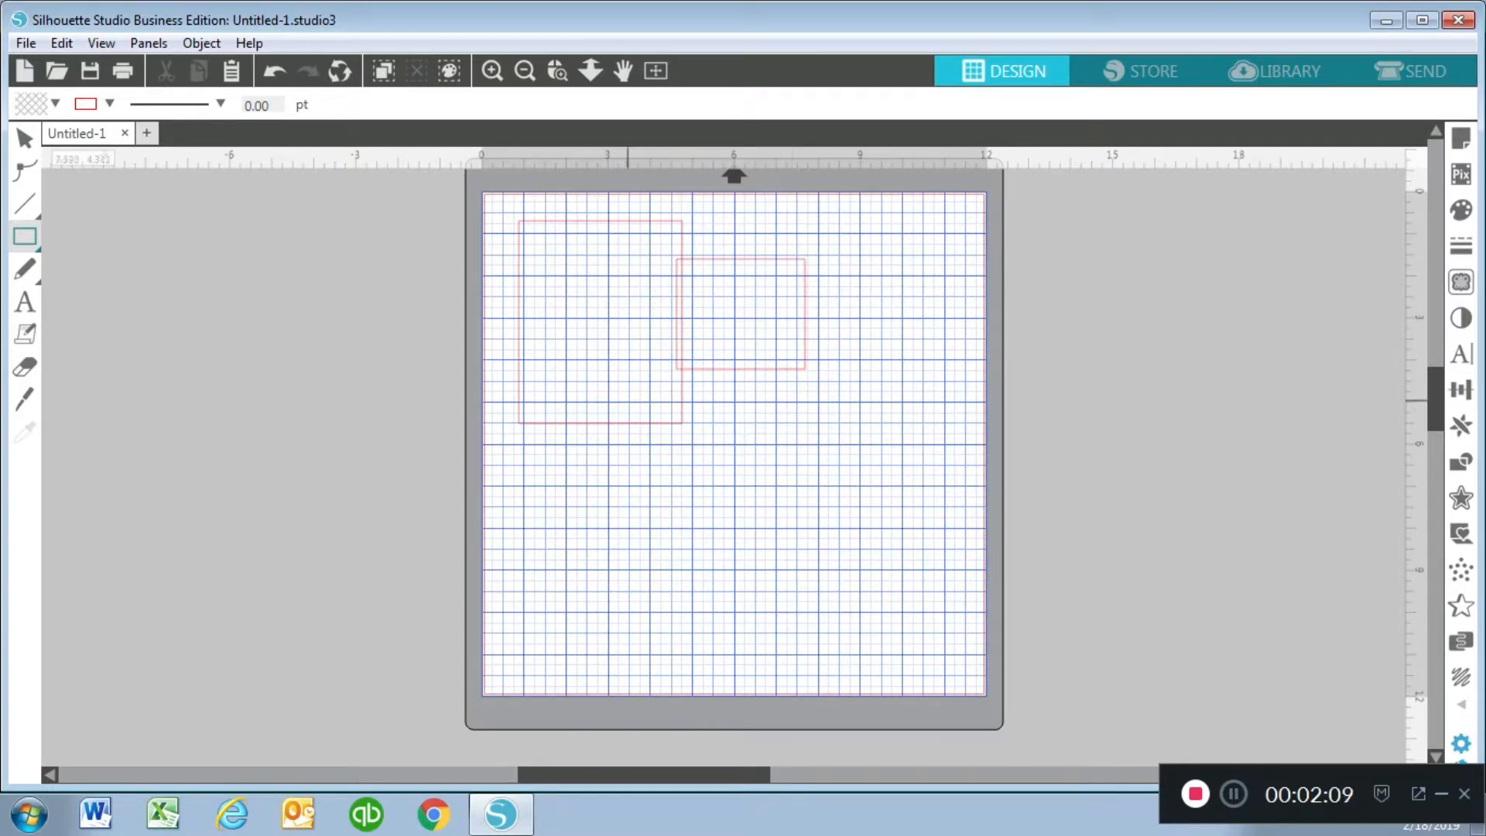
{"action": "left_click_drag", "start_coordinate": [724, 507], "coordinate": [888, 627]}
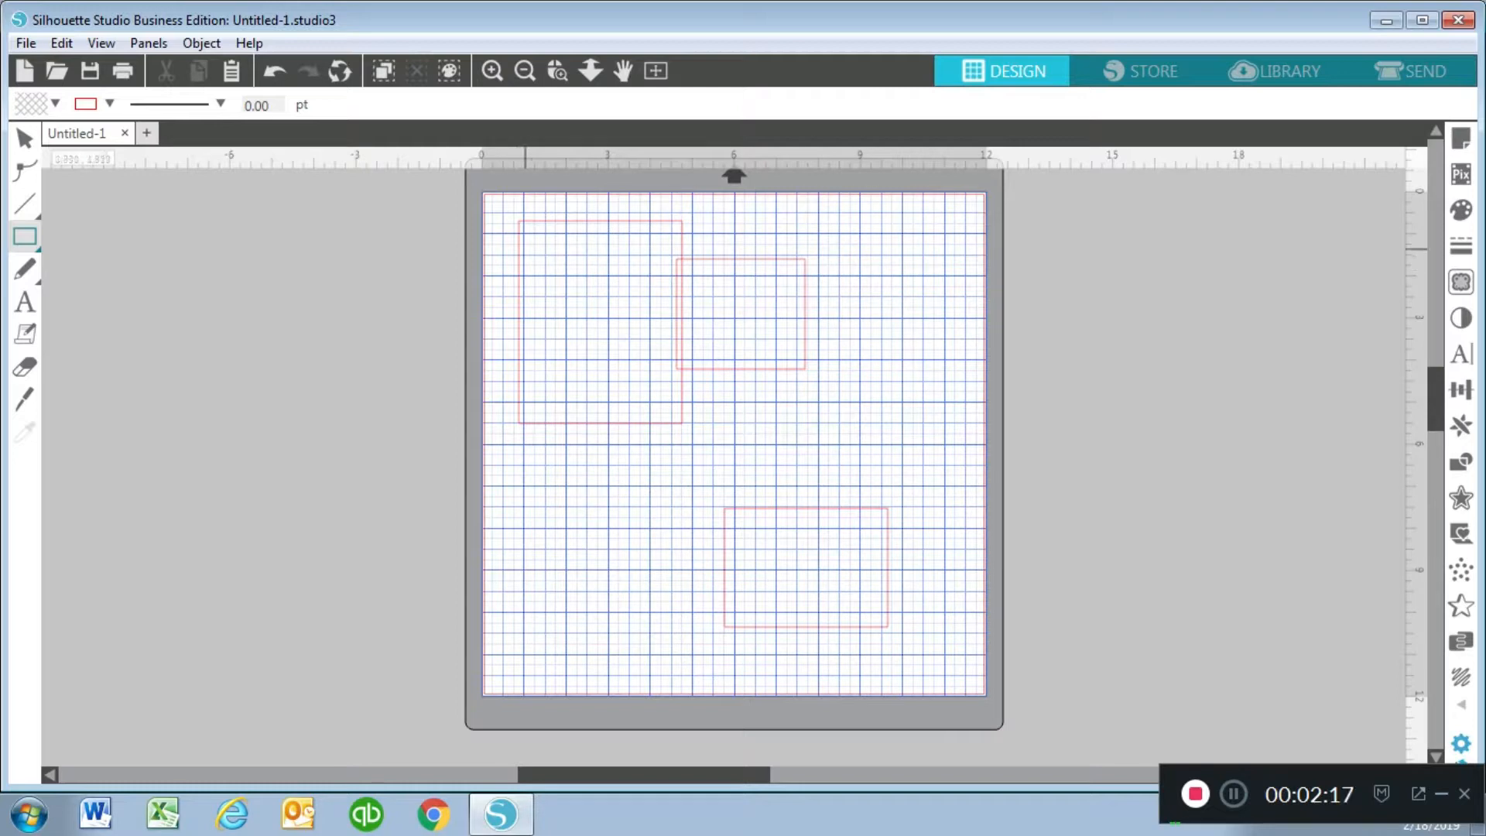
{"action": "left_click", "coordinate": [24, 138]}
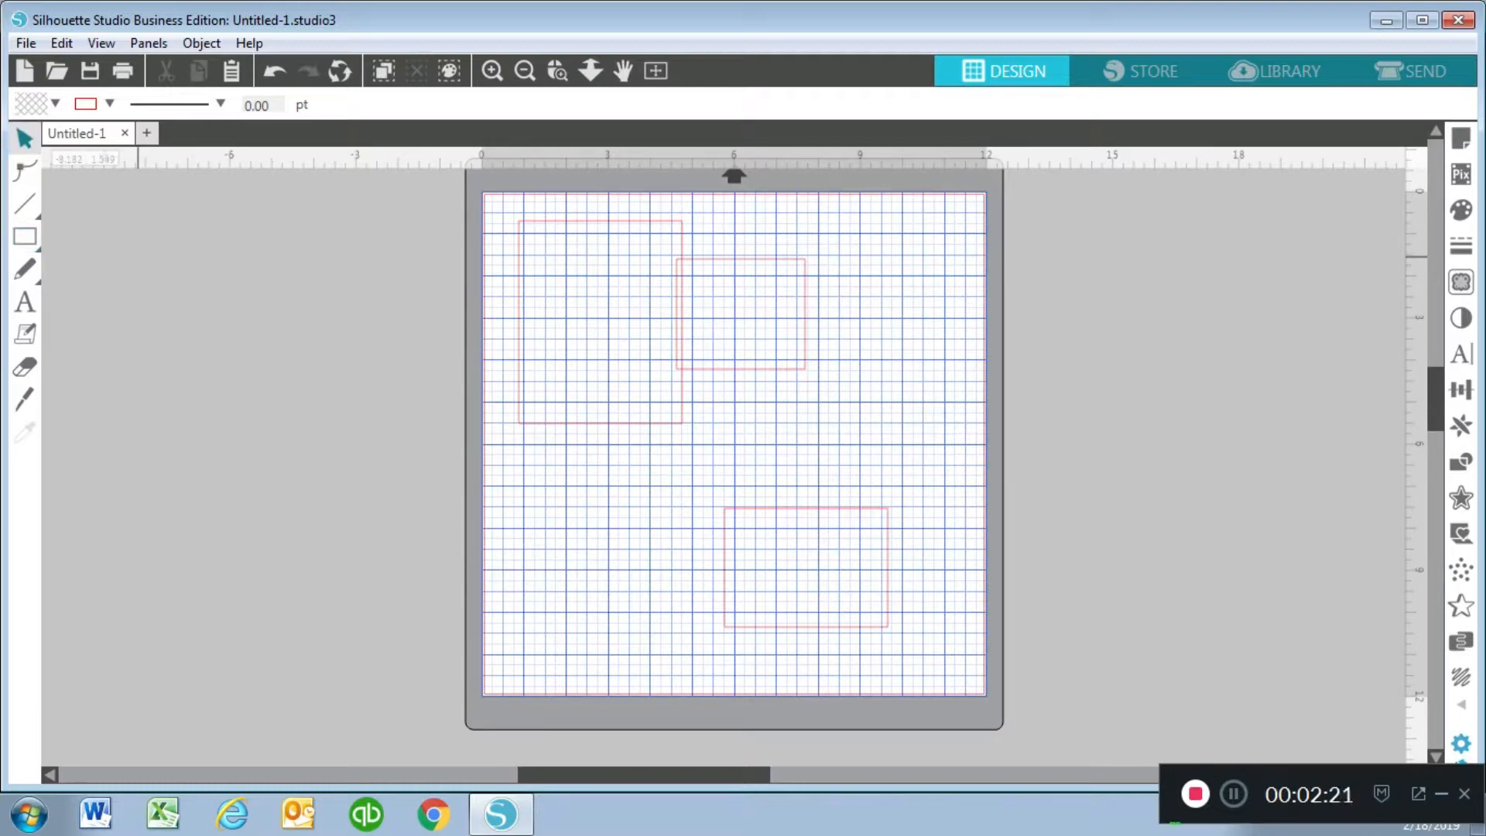
Draw a fourth rectangle in the lower left area of the page and move it slightly up and to the right
{"action": "left_click", "coordinate": [25, 236]}
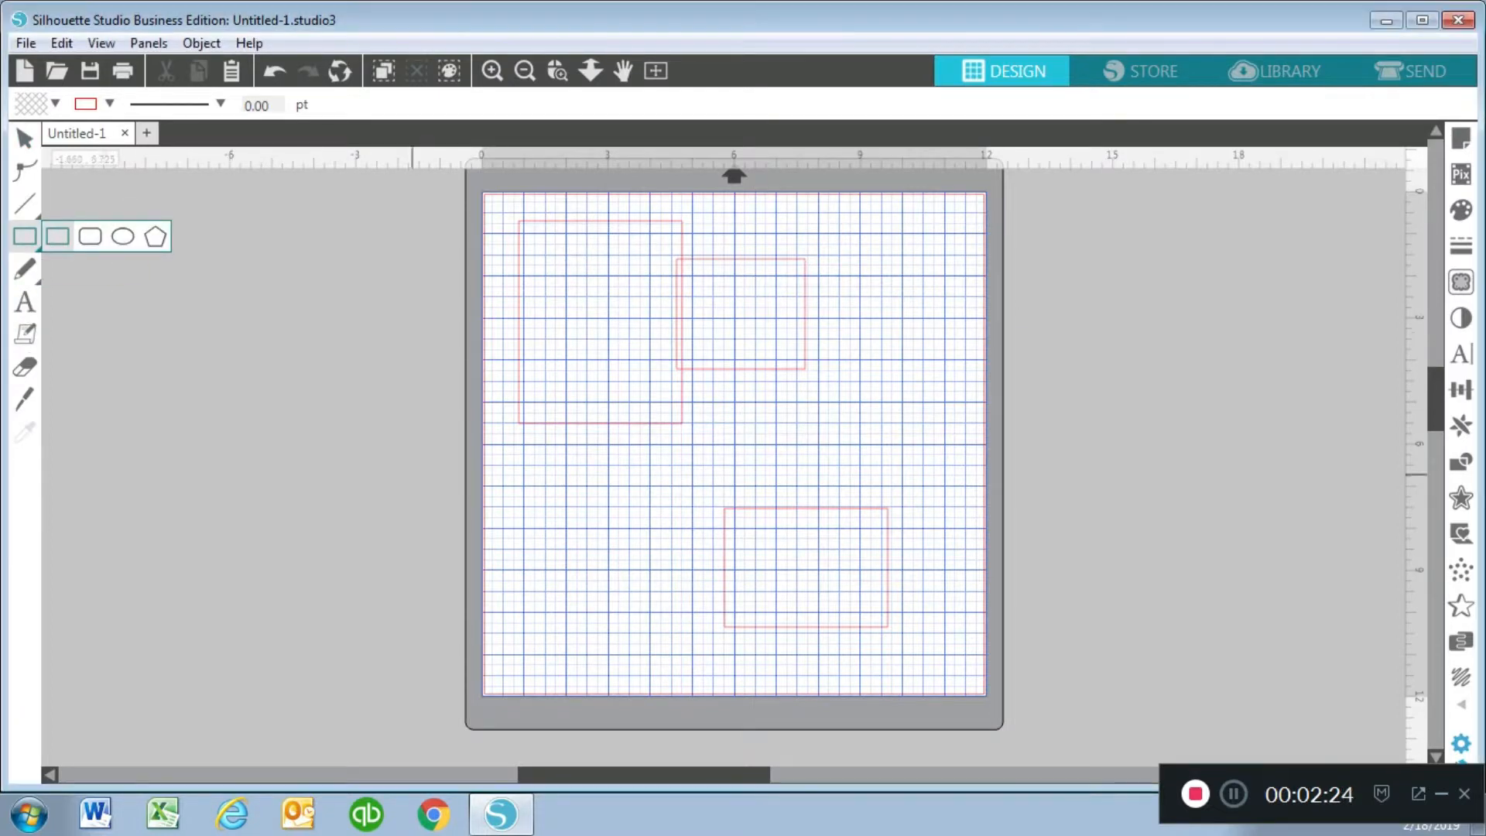
{"action": "left_click_drag", "start_coordinate": [542, 480], "coordinate": [674, 610]}
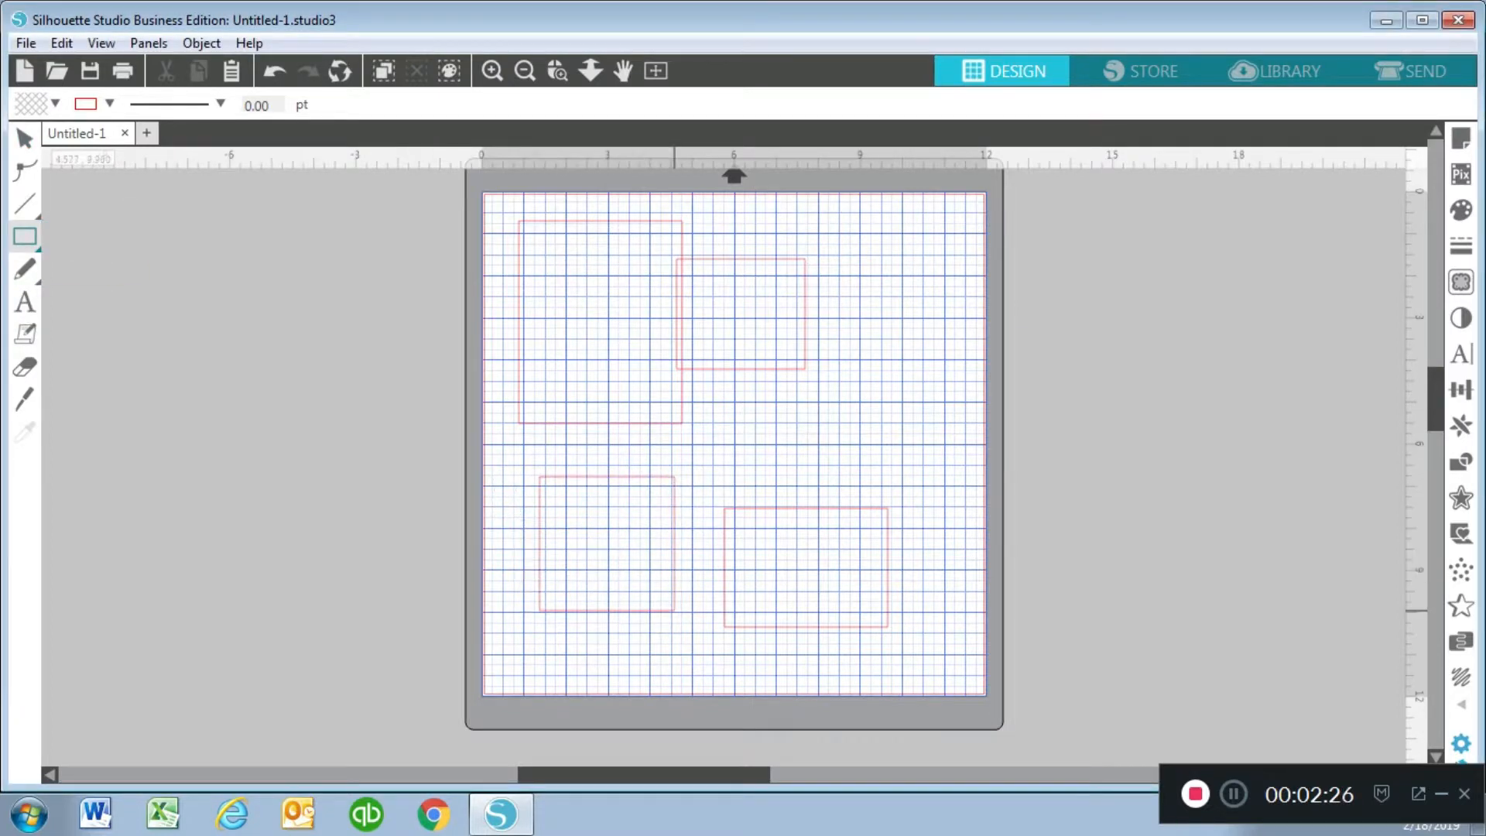
{"action": "left_click", "coordinate": [25, 138]}
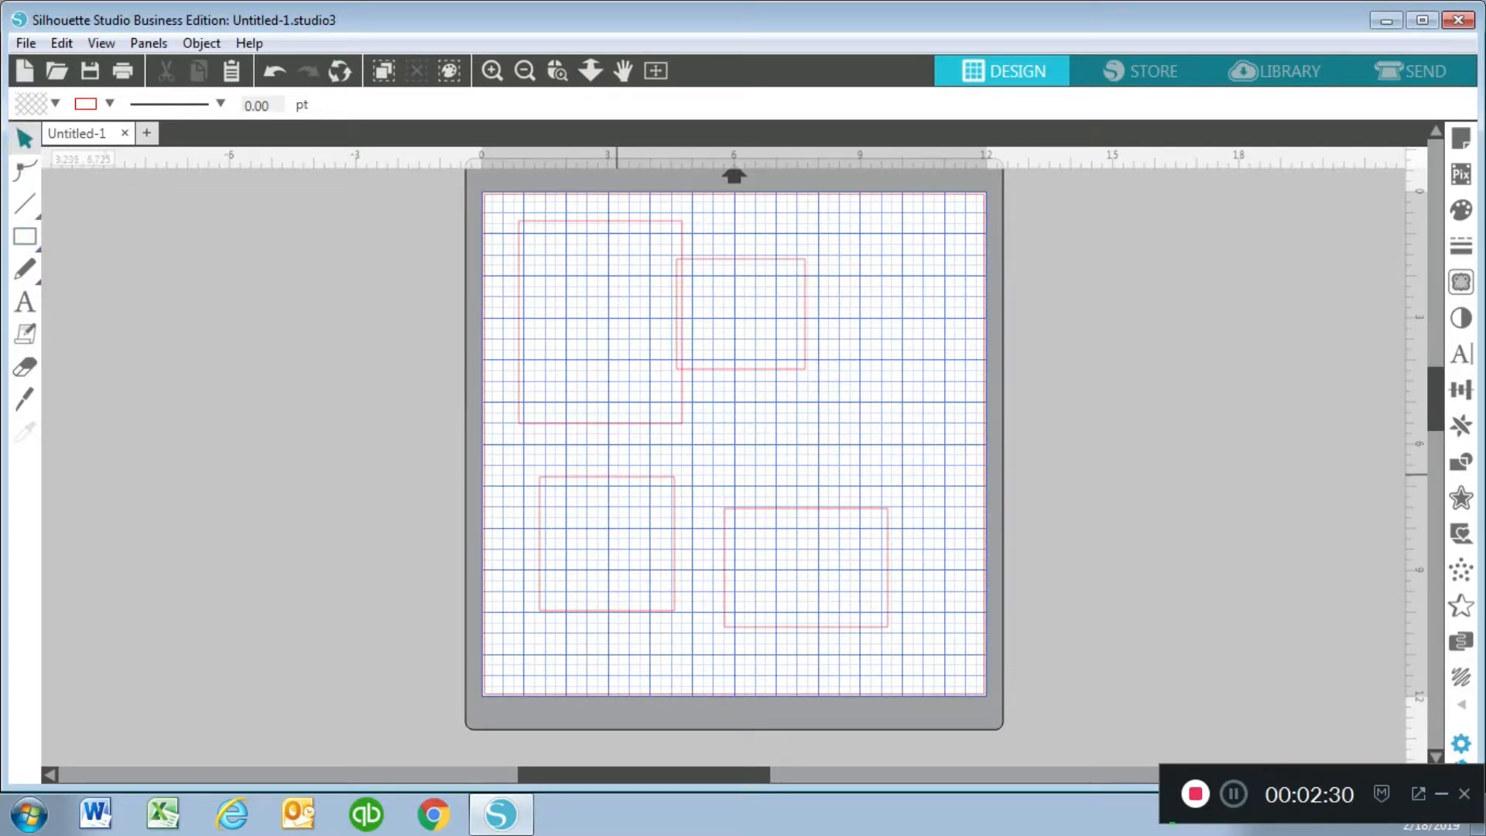
{"action": "mouse_move", "coordinate": [625, 477]}
{"action": "left_mouse_down"}
{"action": "mouse_move", "coordinate": [666, 477]}
{"action": "mouse_move", "coordinate": [608, 477]}
{"action": "mouse_move", "coordinate": [639, 456]}
{"action": "left_mouse_up"}
{"action": "left_click", "coordinate": [639, 457]}
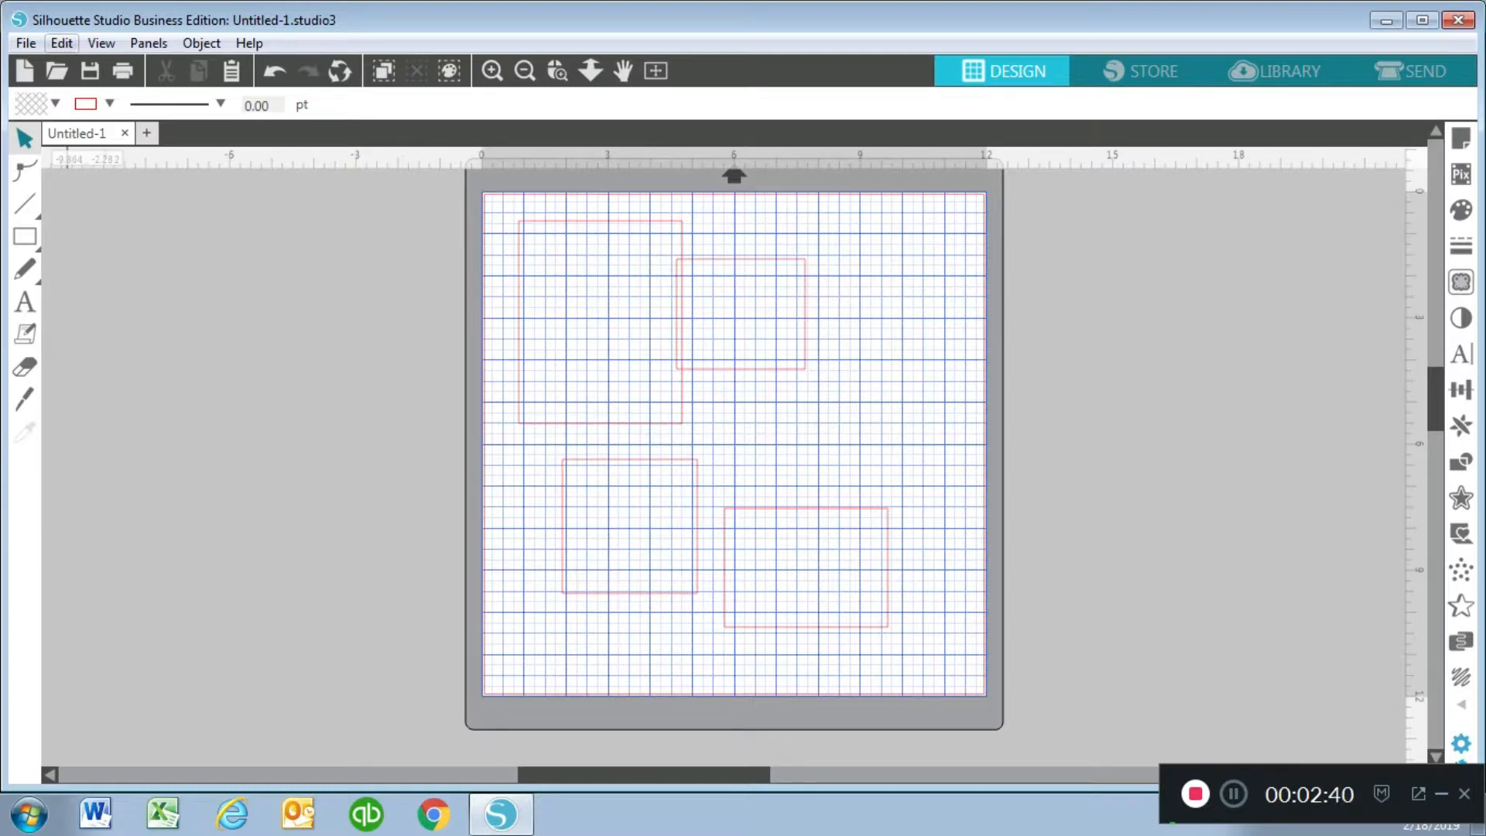
Set the tool preference for what happens after creating a shape to Choose Select
{"action": "left_click", "coordinate": [61, 42]}
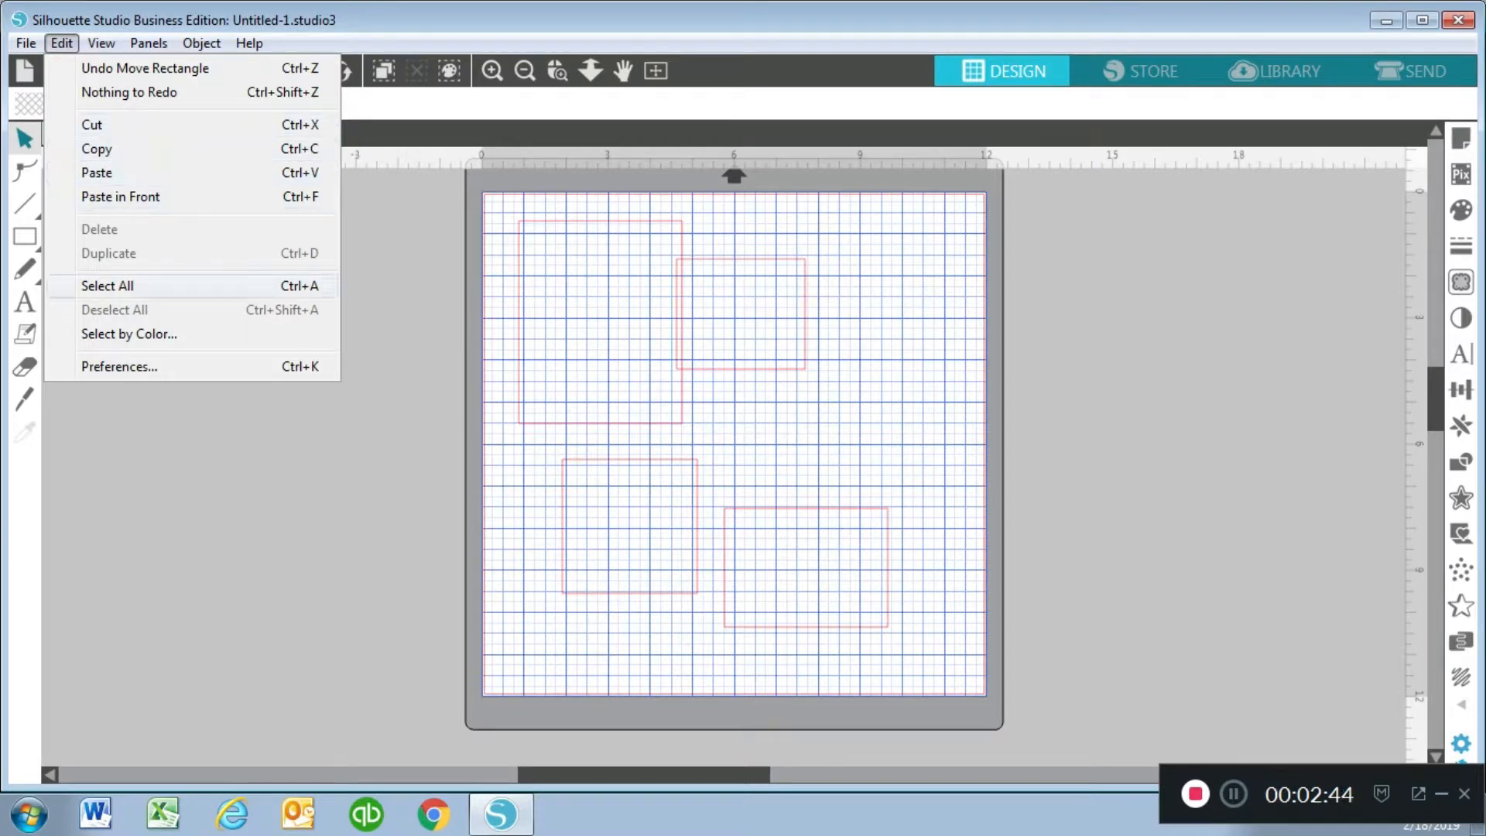
{"action": "left_click", "coordinate": [119, 366]}
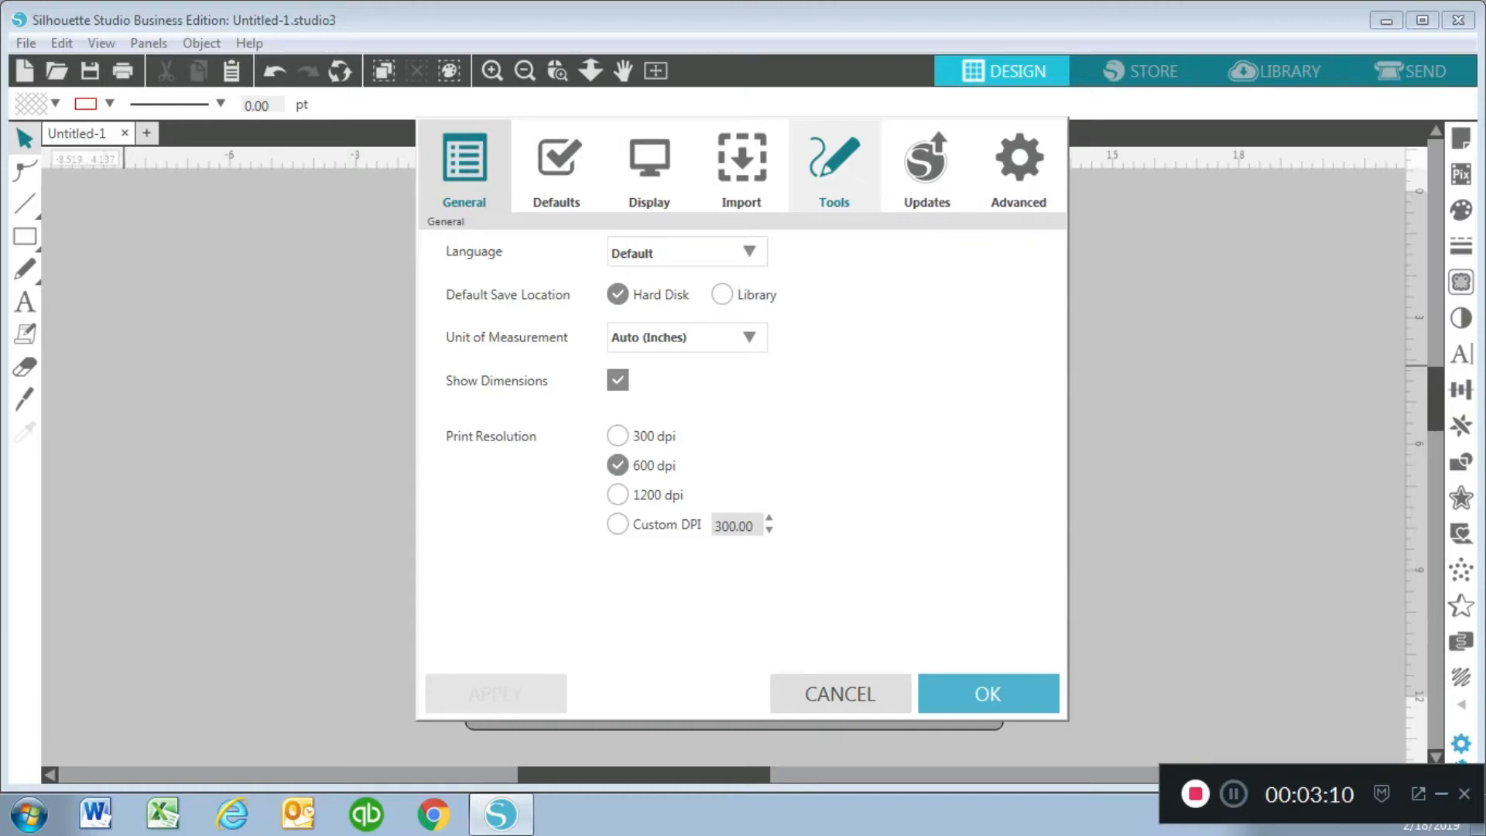
{"action": "left_click", "coordinate": [833, 166]}
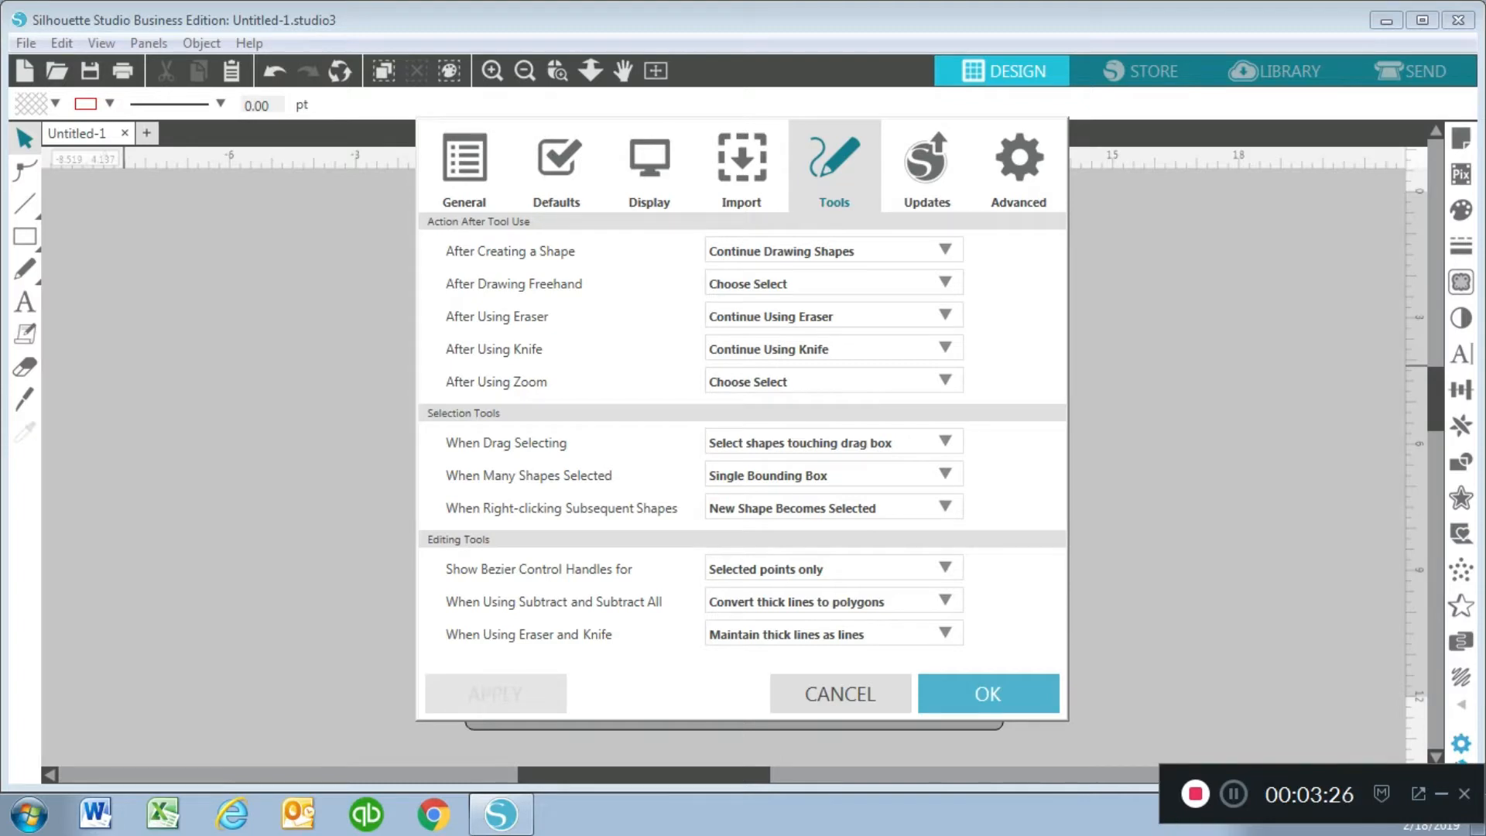
{"action": "left_click", "coordinate": [834, 283]}
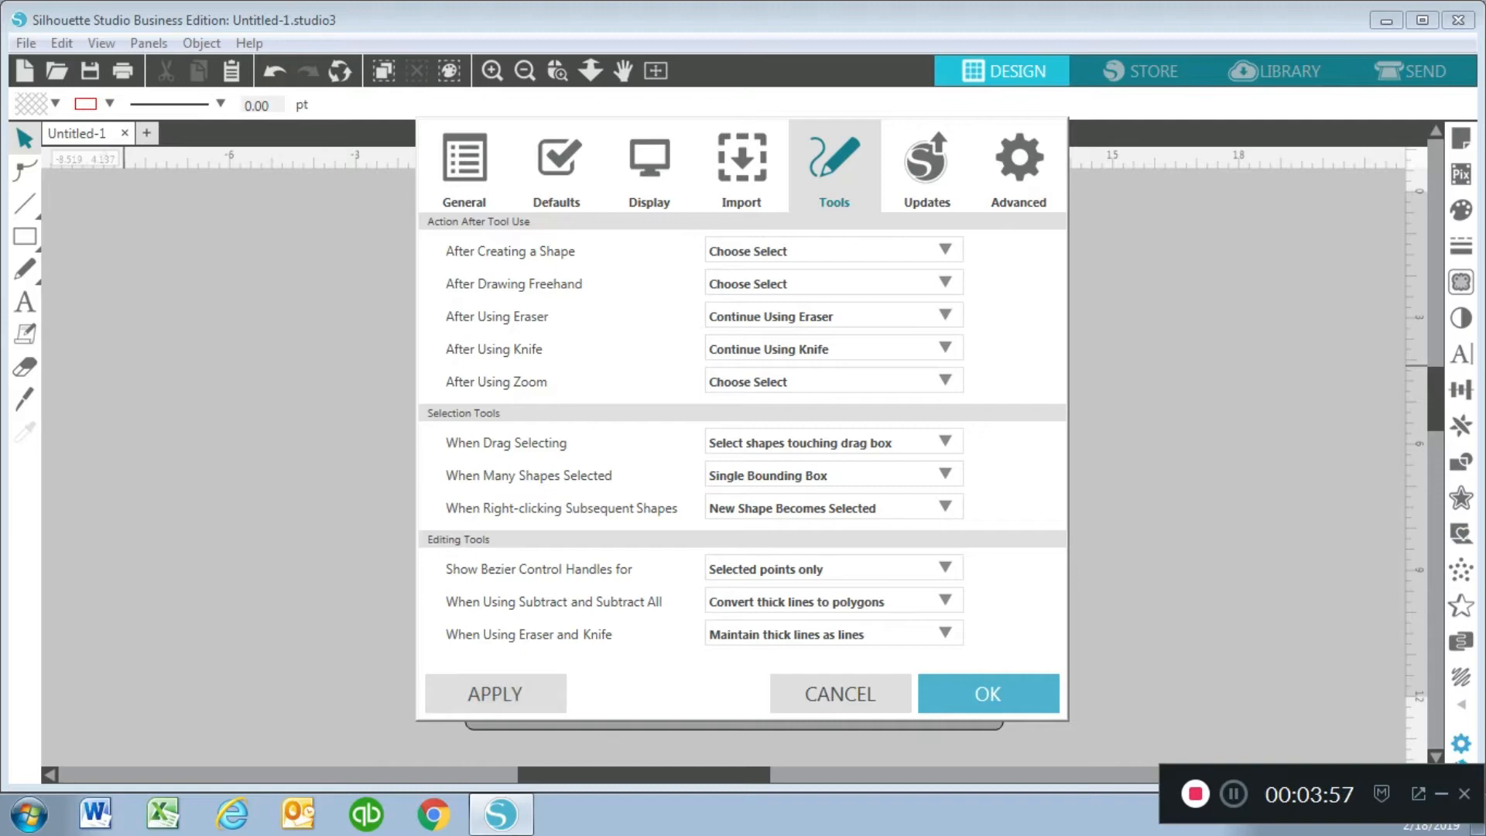
{"action": "left_click", "coordinate": [986, 692]}
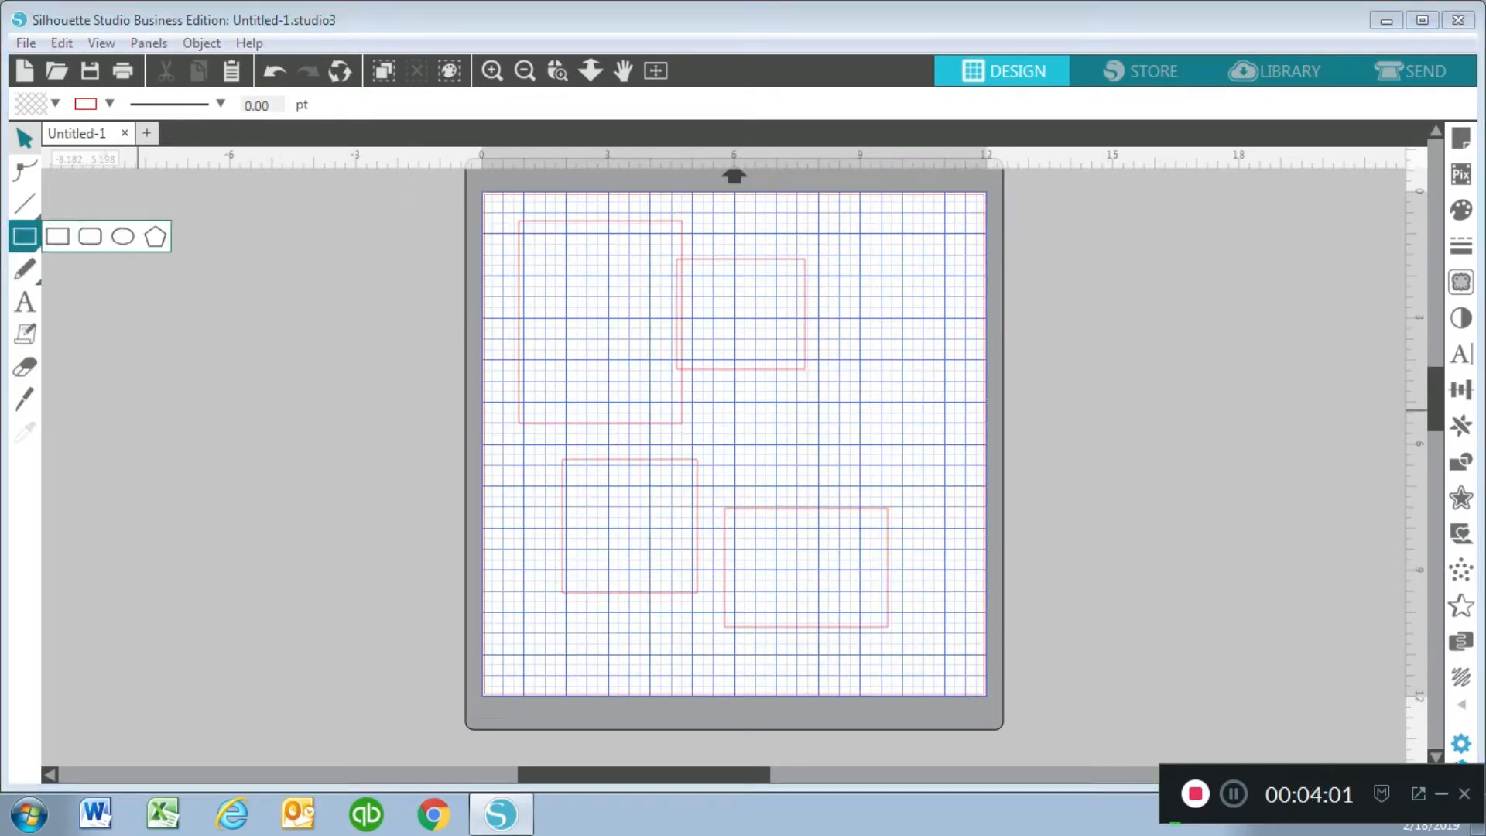
Draw a rectangle about 3.8 by 3.2 in on the gray area left of the cutting mat and move it slightly up
{"action": "left_click", "coordinate": [24, 236]}
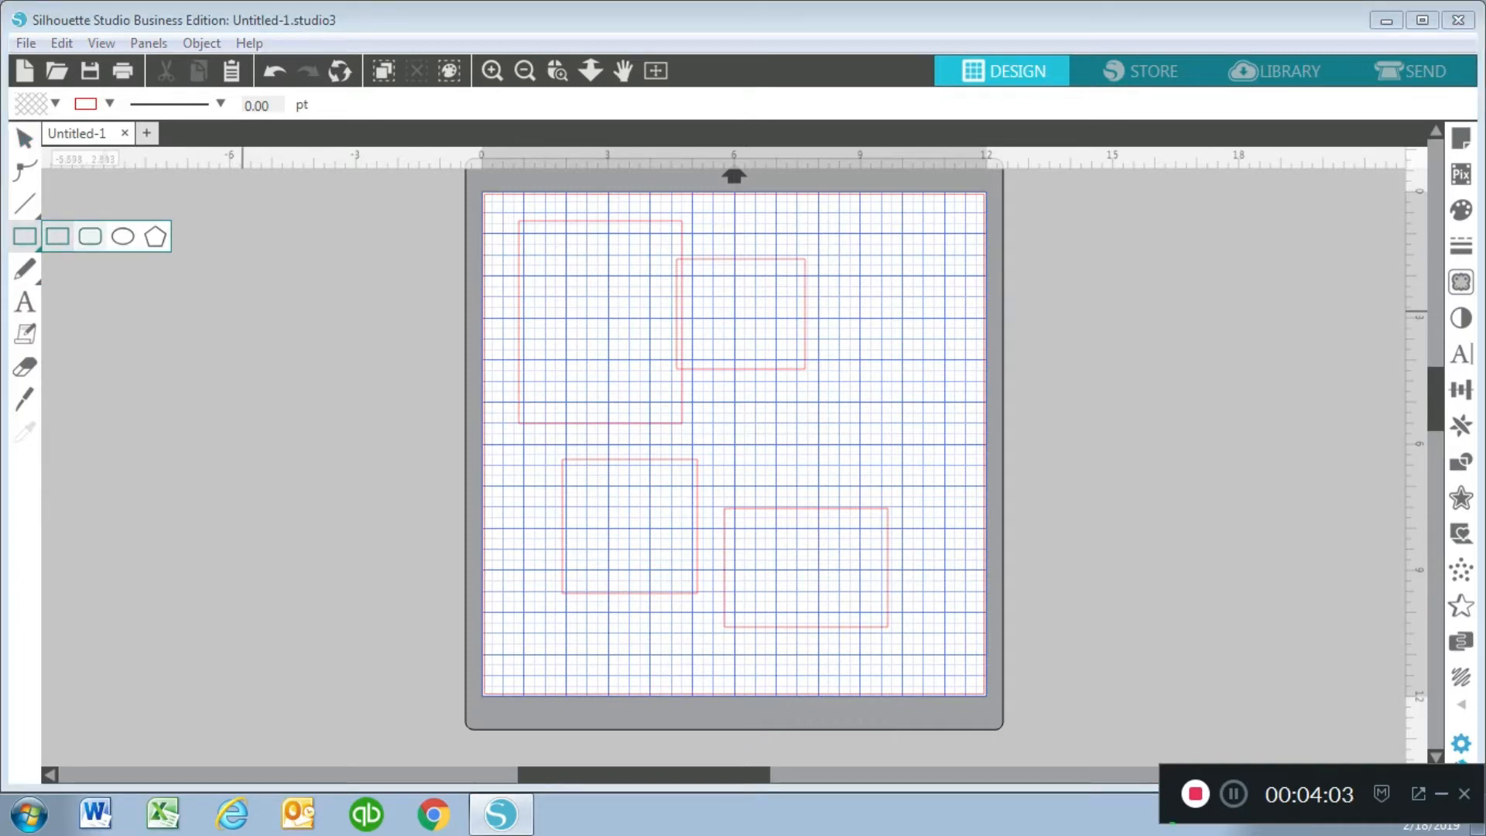
{"action": "left_click_drag", "start_coordinate": [255, 326], "coordinate": [415, 461]}
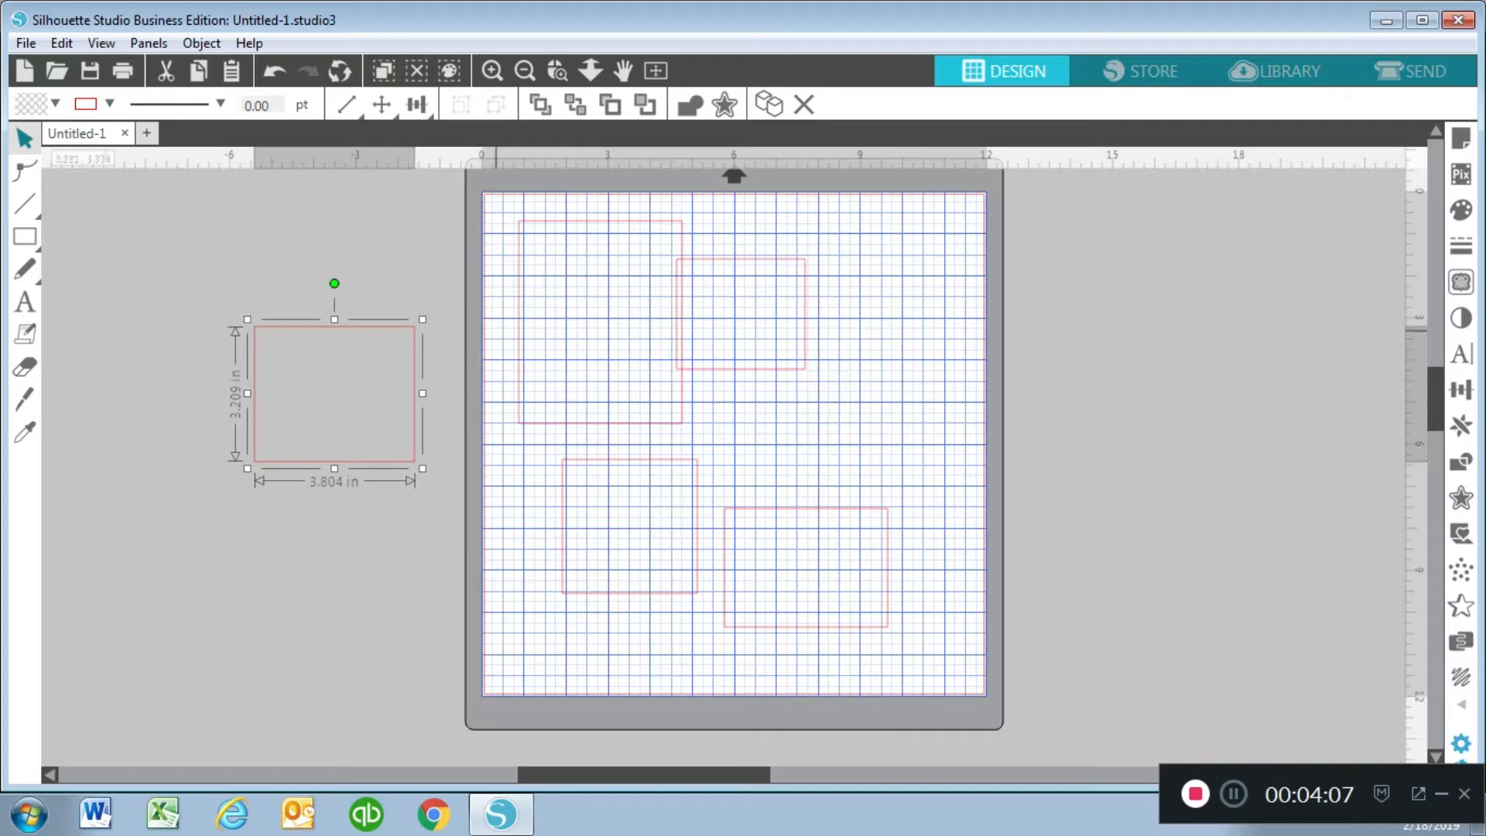
{"action": "left_click", "coordinate": [399, 430]}
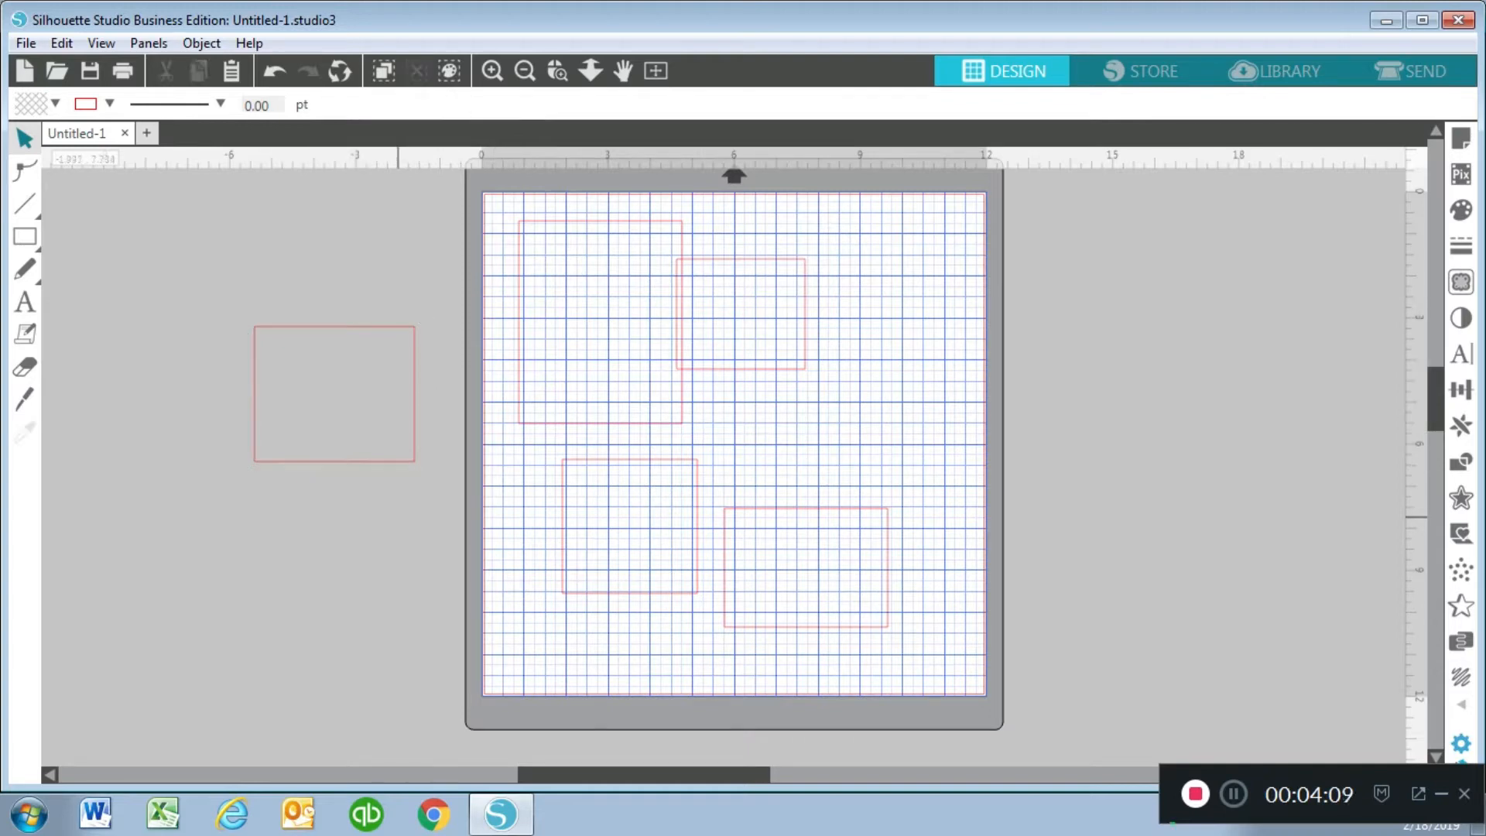
{"action": "left_click_drag", "start_coordinate": [410, 406], "coordinate": [400, 373]}
{"action": "left_click", "coordinate": [400, 373]}
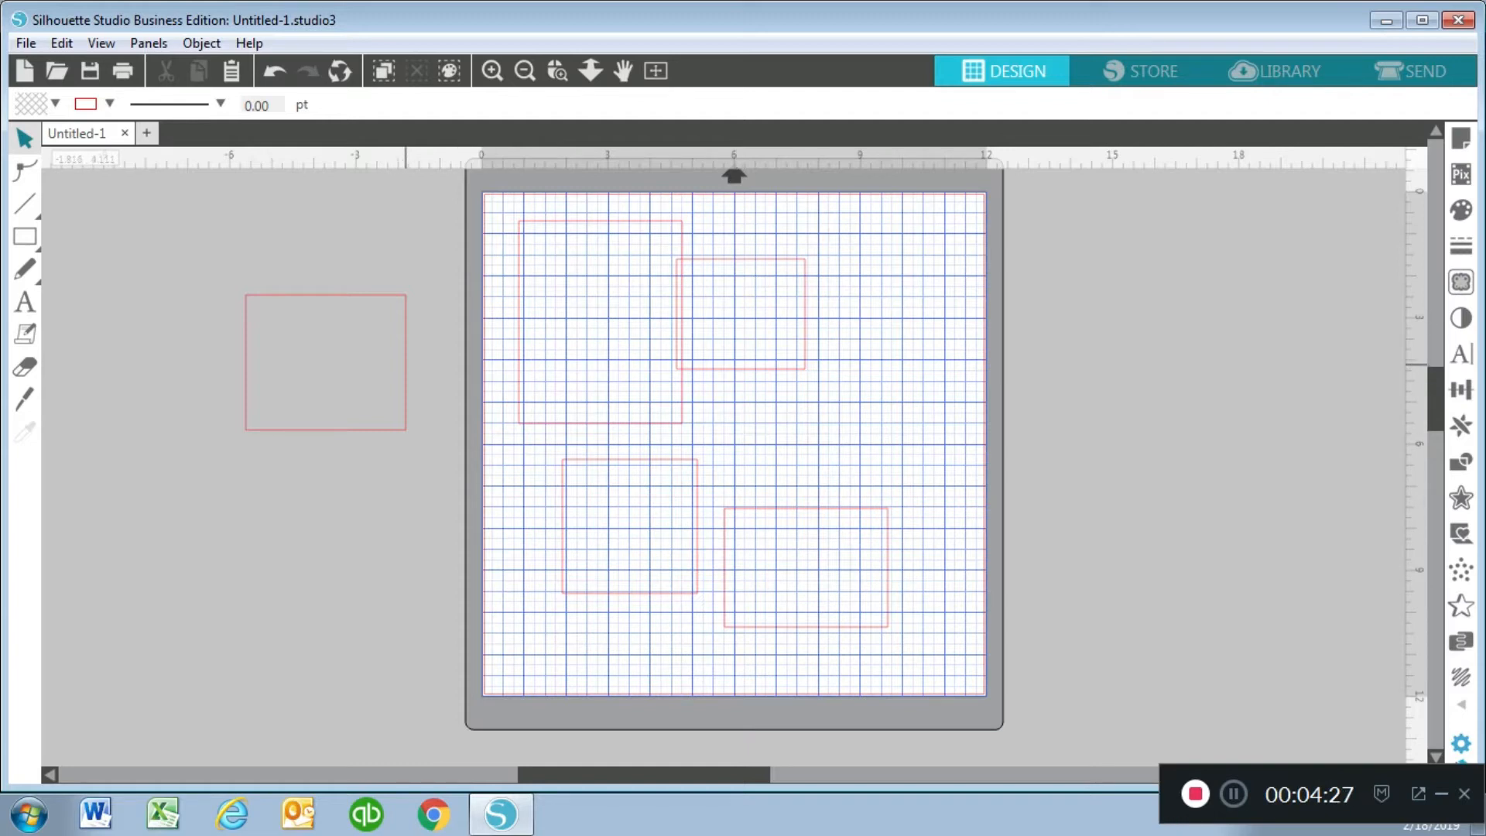
Delete all the rectangles on the page and beside the cutting mat
{"action": "left_click", "coordinate": [403, 364]}
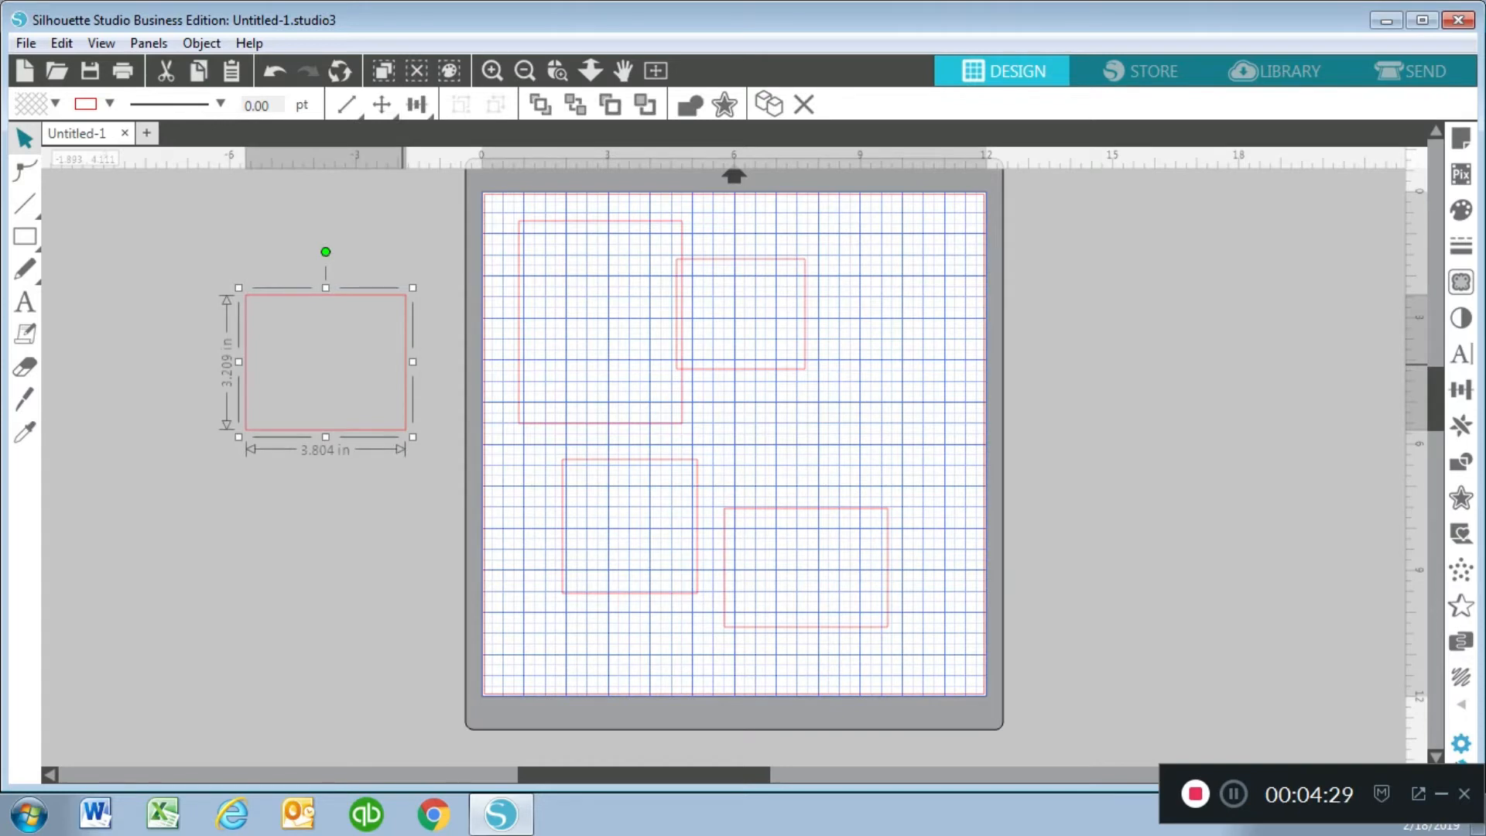
{"action": "key", "text": "Delete"}
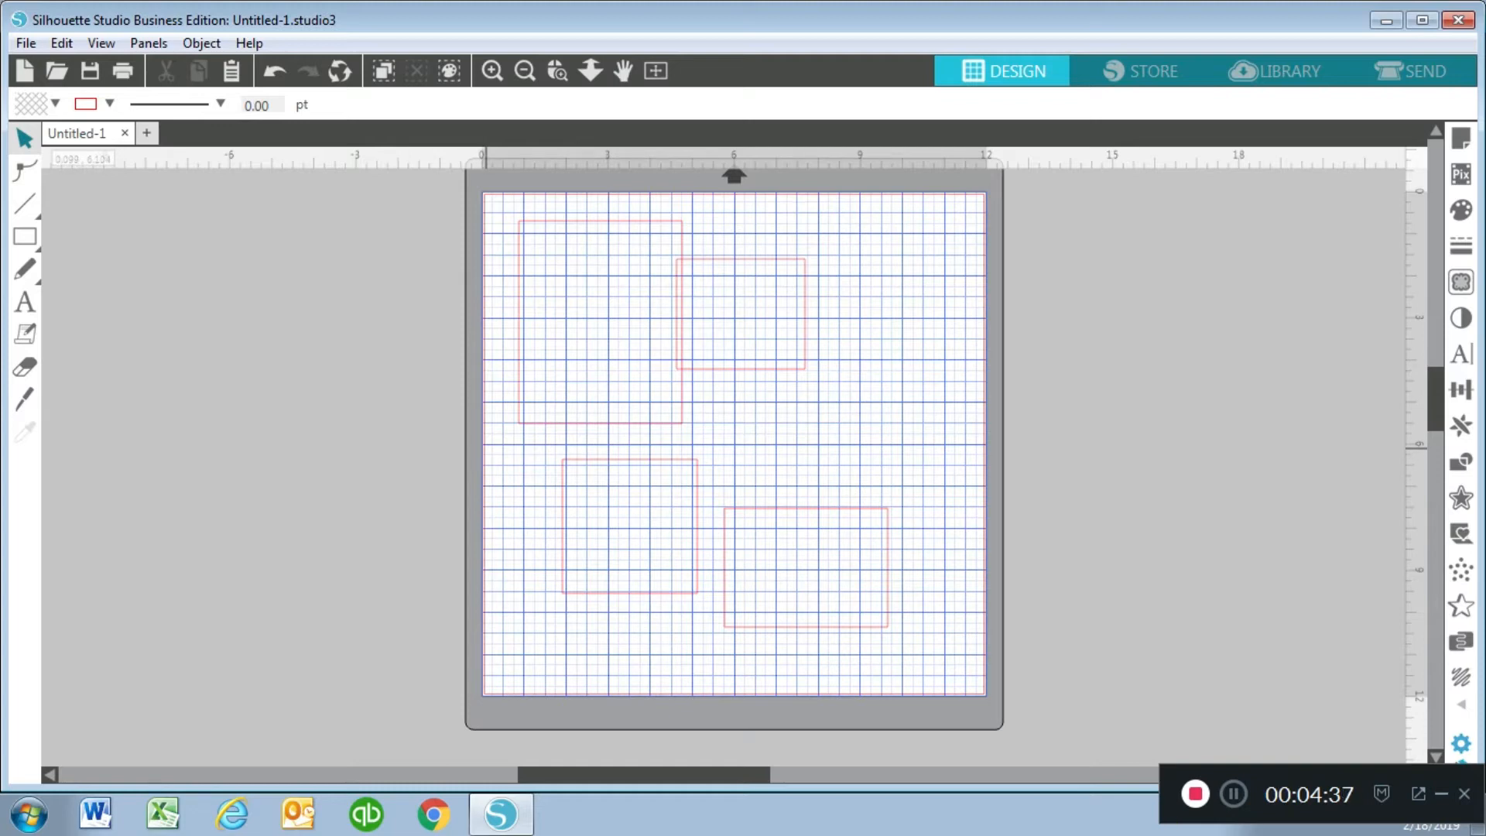
{"action": "left_click_drag", "start_coordinate": [485, 448], "coordinate": [944, 676]}
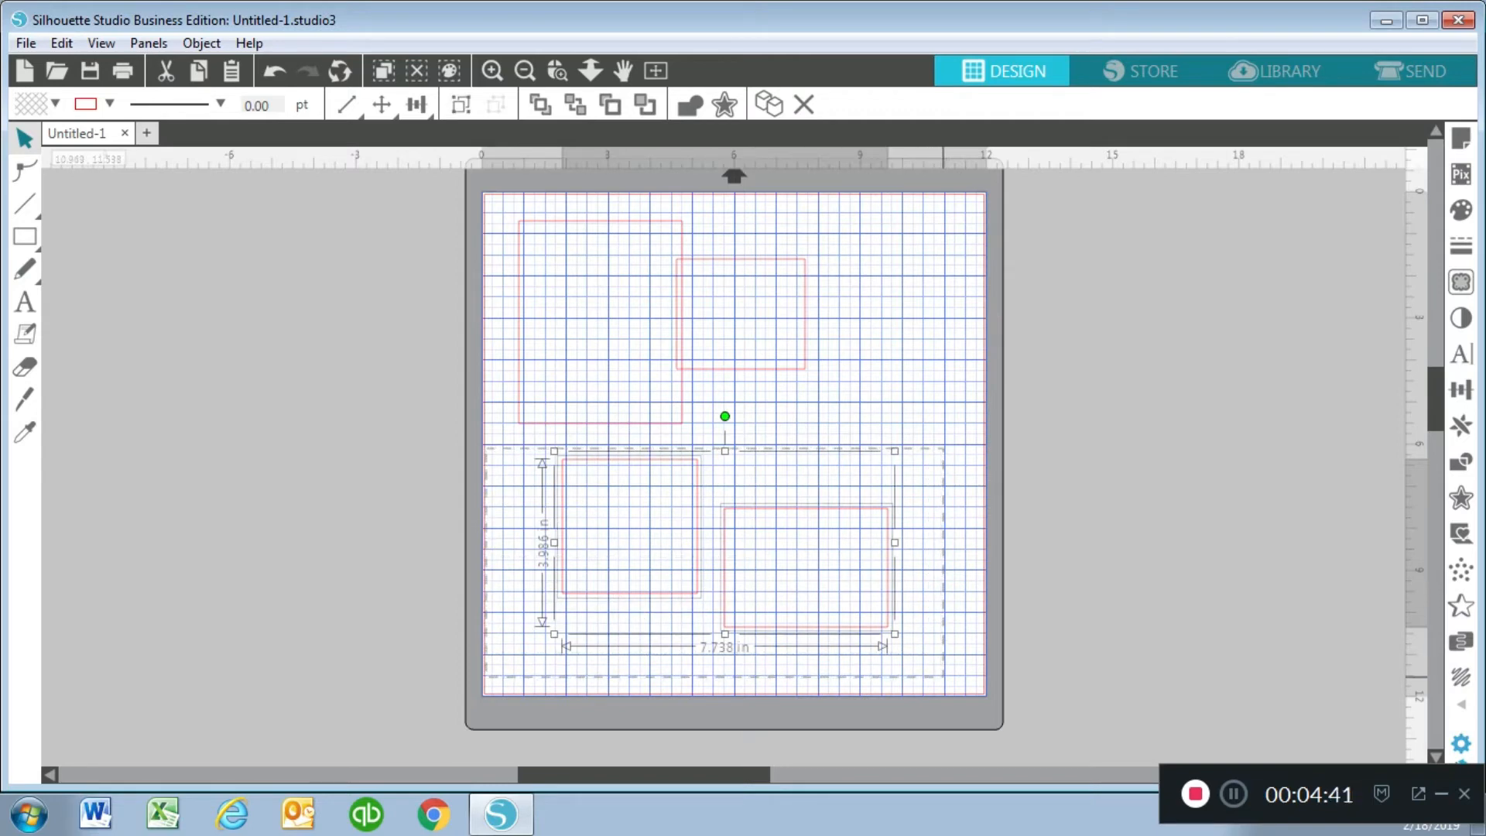
{"action": "key", "text": "Delete"}
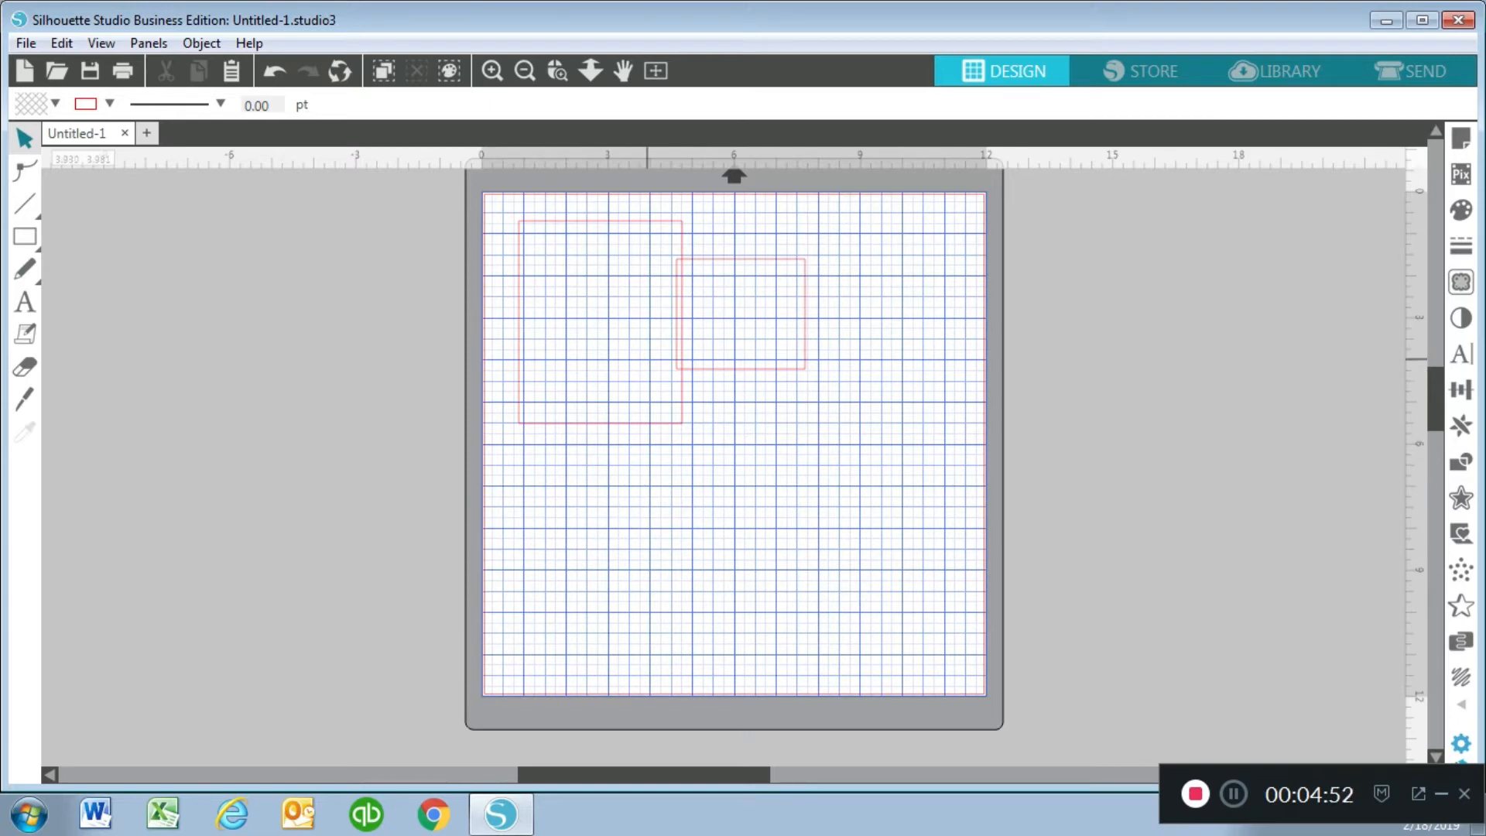
{"action": "key", "text": "ctrl+a"}
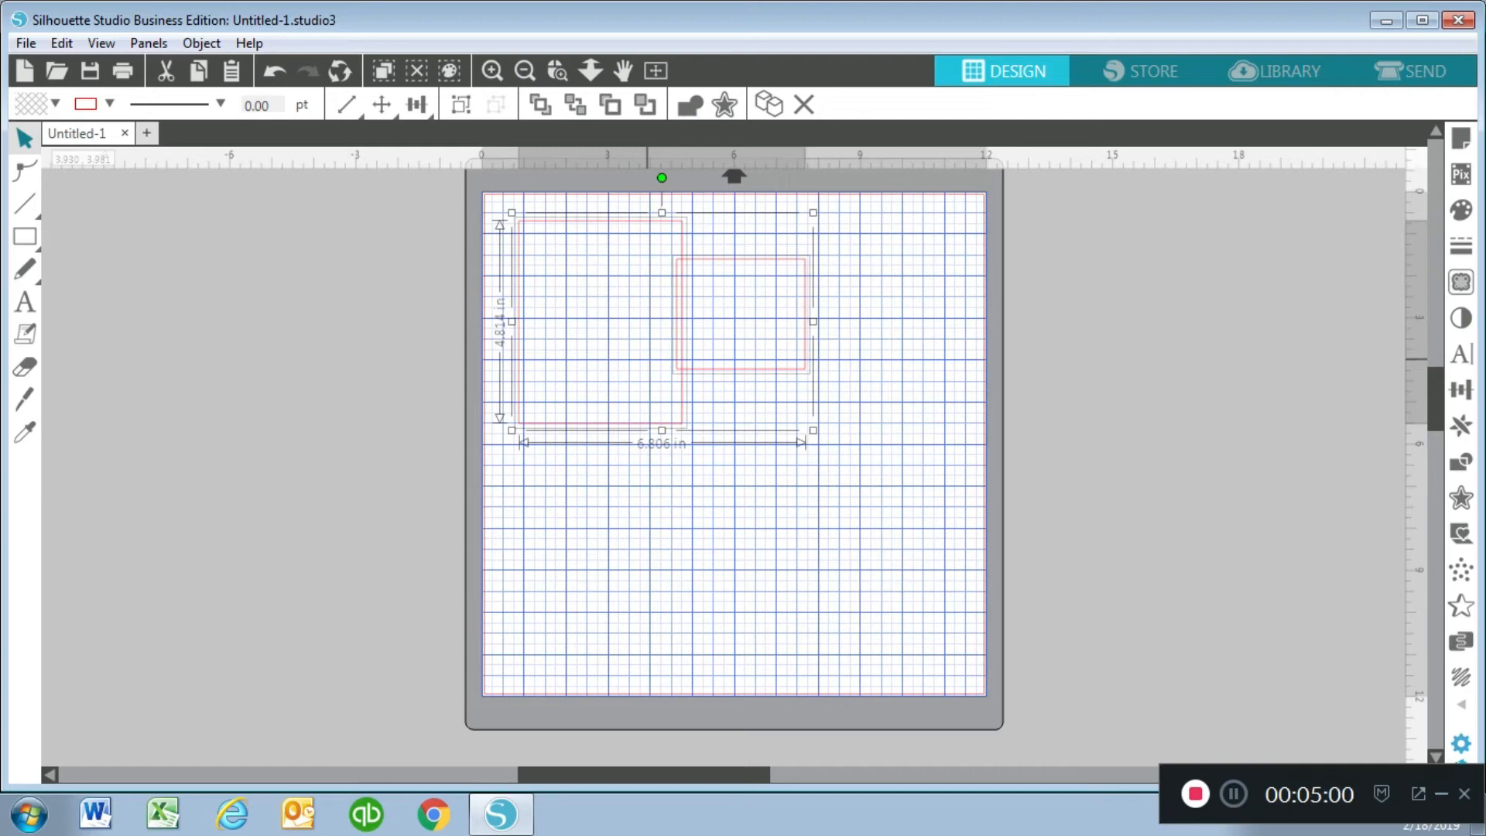
{"action": "key", "text": "Delete"}
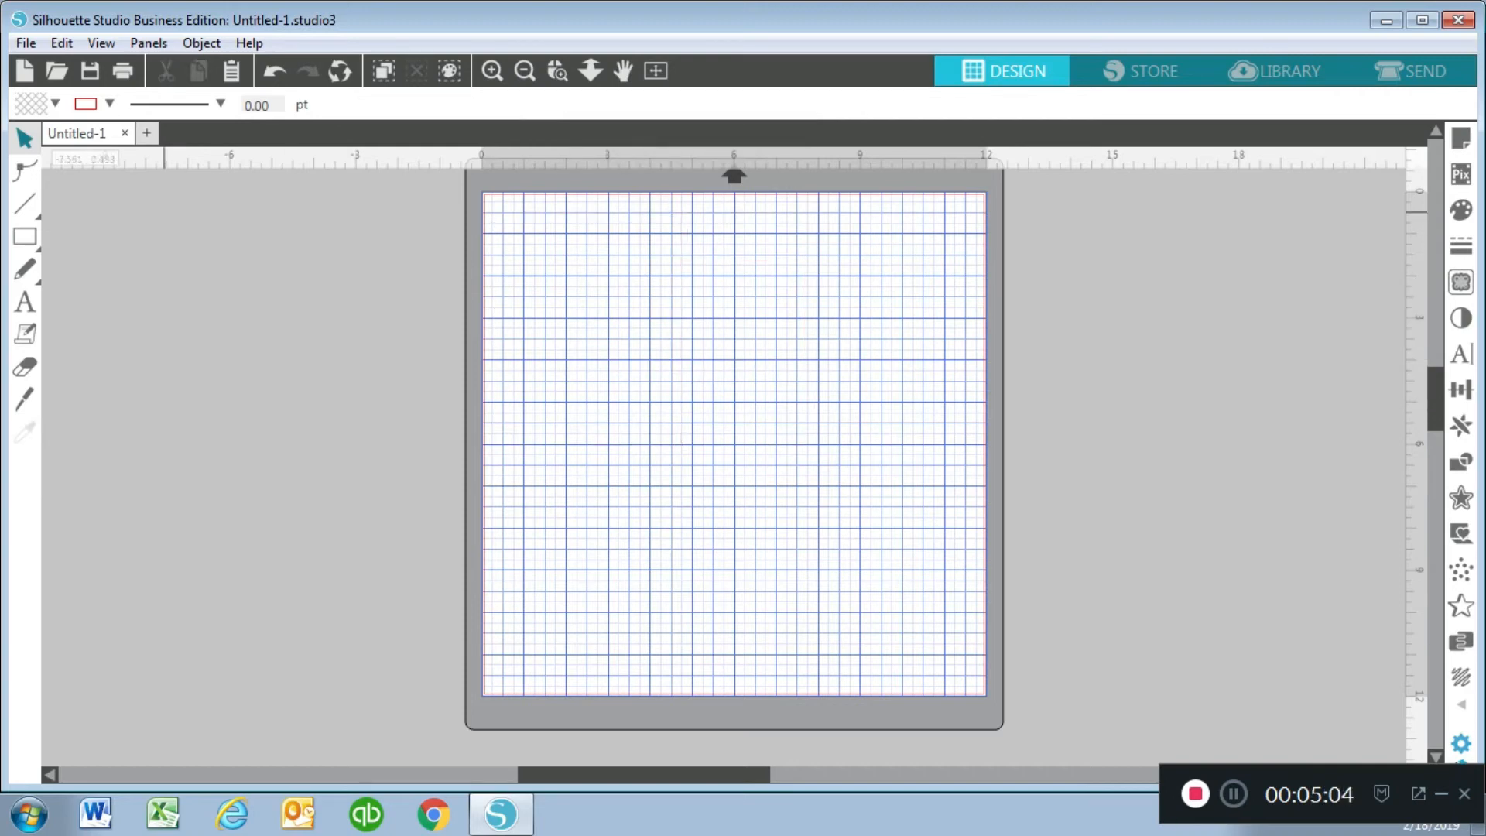
Draw a rectangle about 4.9 in wide and 7 in high in the page's upper left area and set its line thickness to 4.00 pt
{"action": "left_click", "coordinate": [25, 236]}
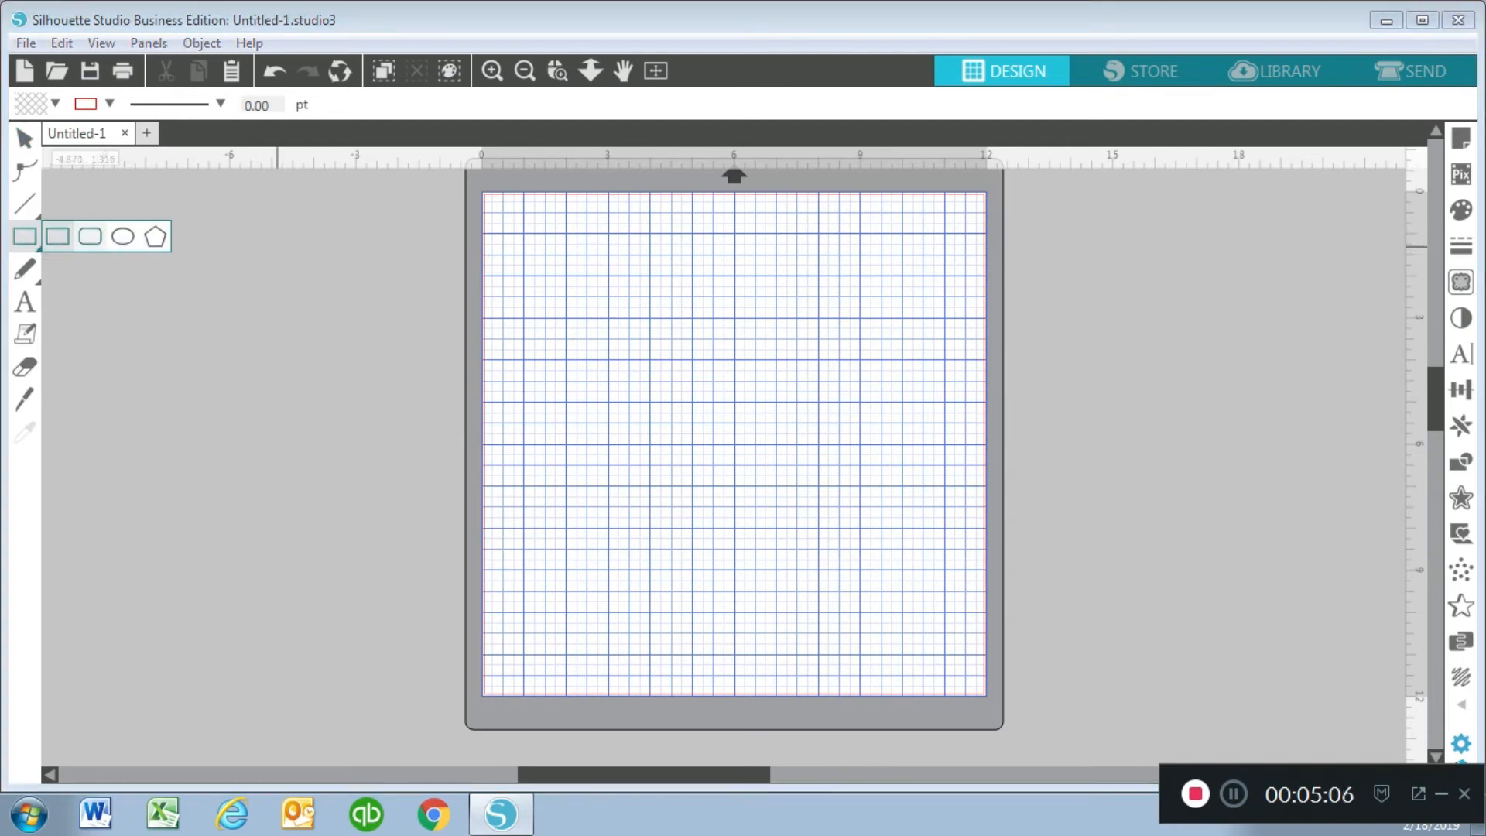
{"action": "left_click_drag", "start_coordinate": [520, 244], "coordinate": [729, 539]}
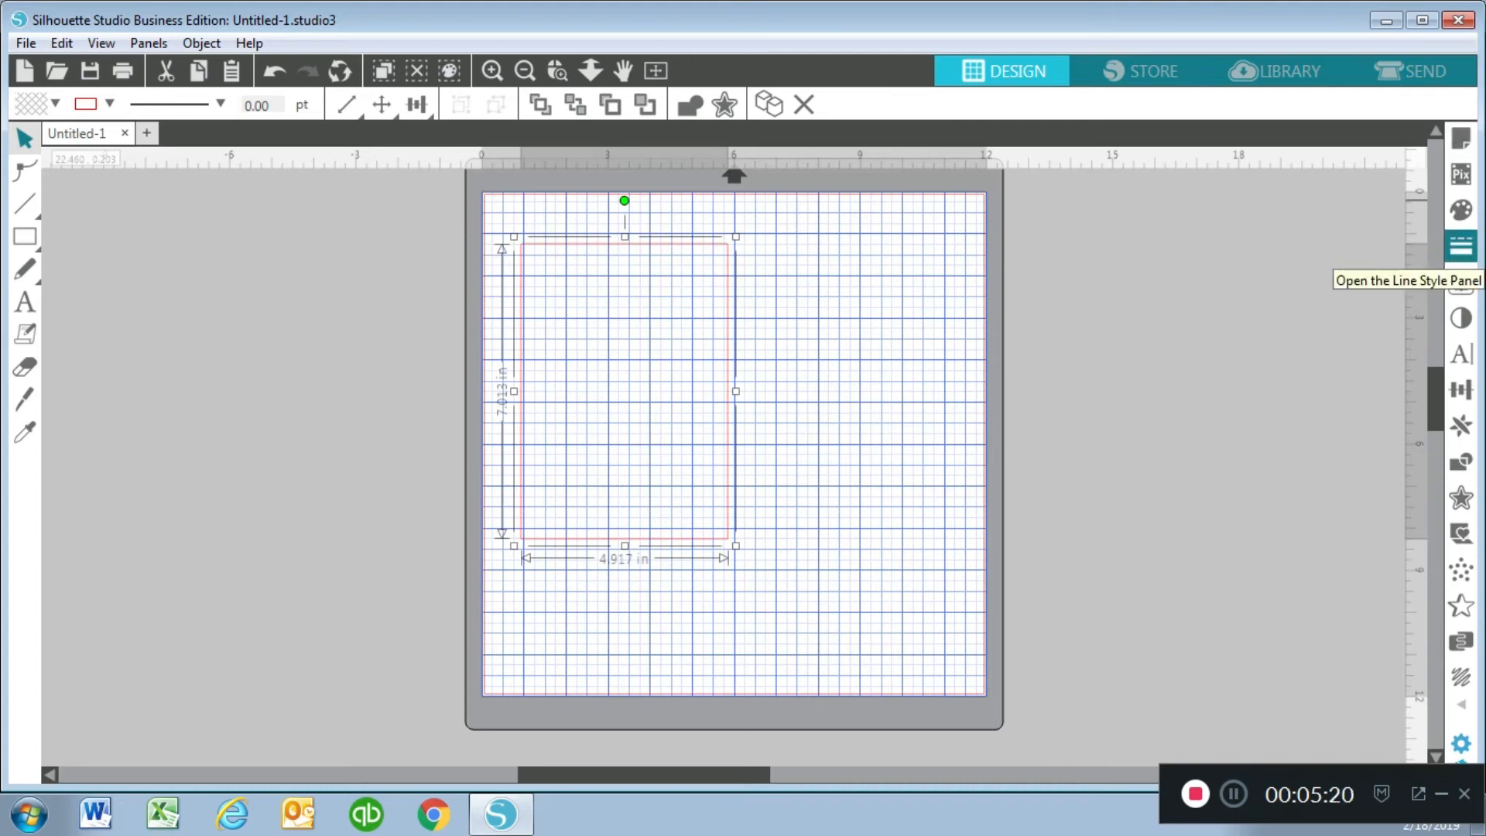
{"action": "left_click", "coordinate": [1460, 246]}
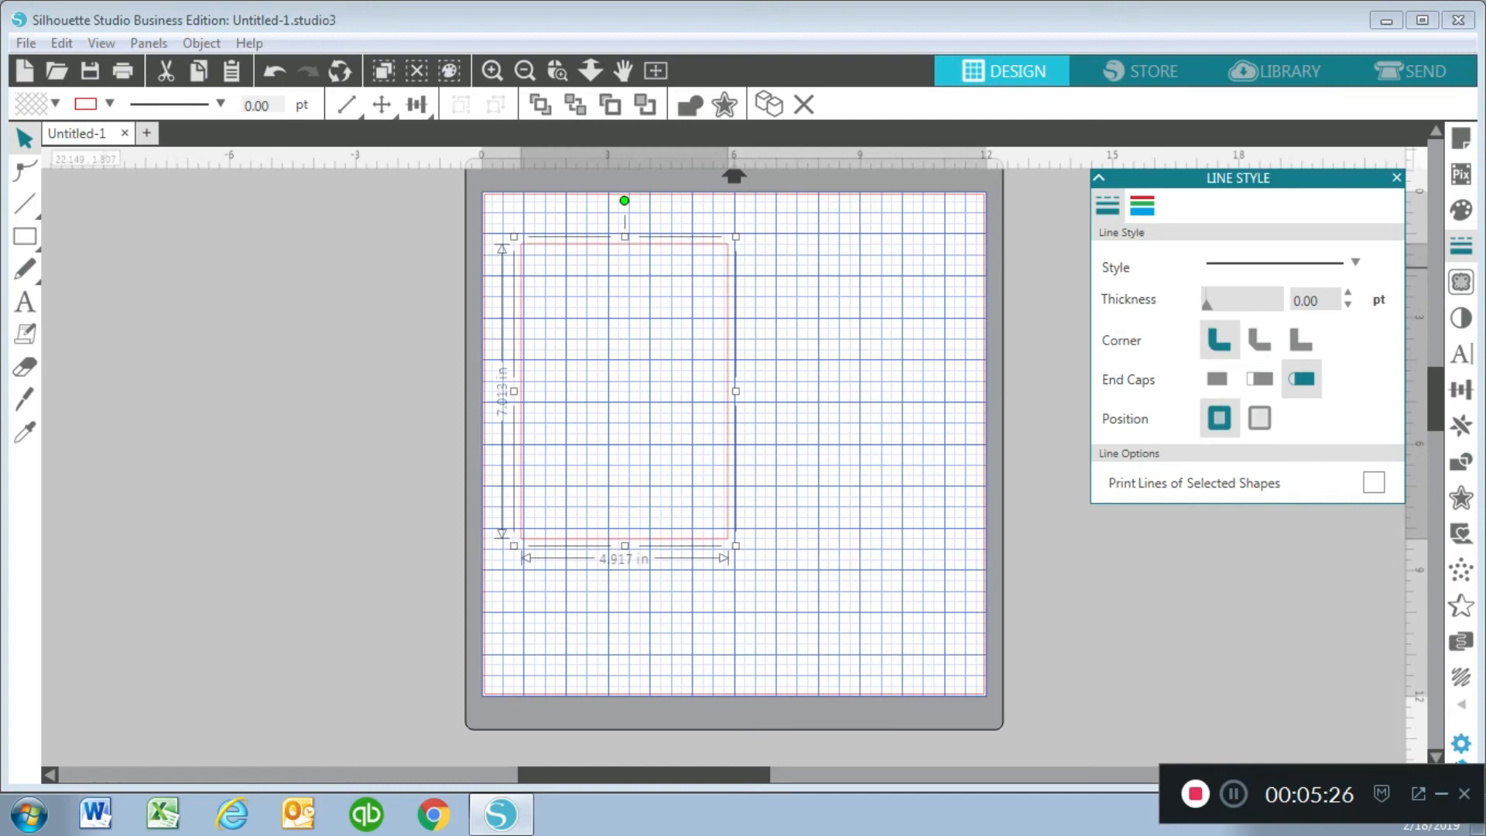
{"action": "left_click_drag", "start_coordinate": [1206, 303], "coordinate": [1222, 303]}
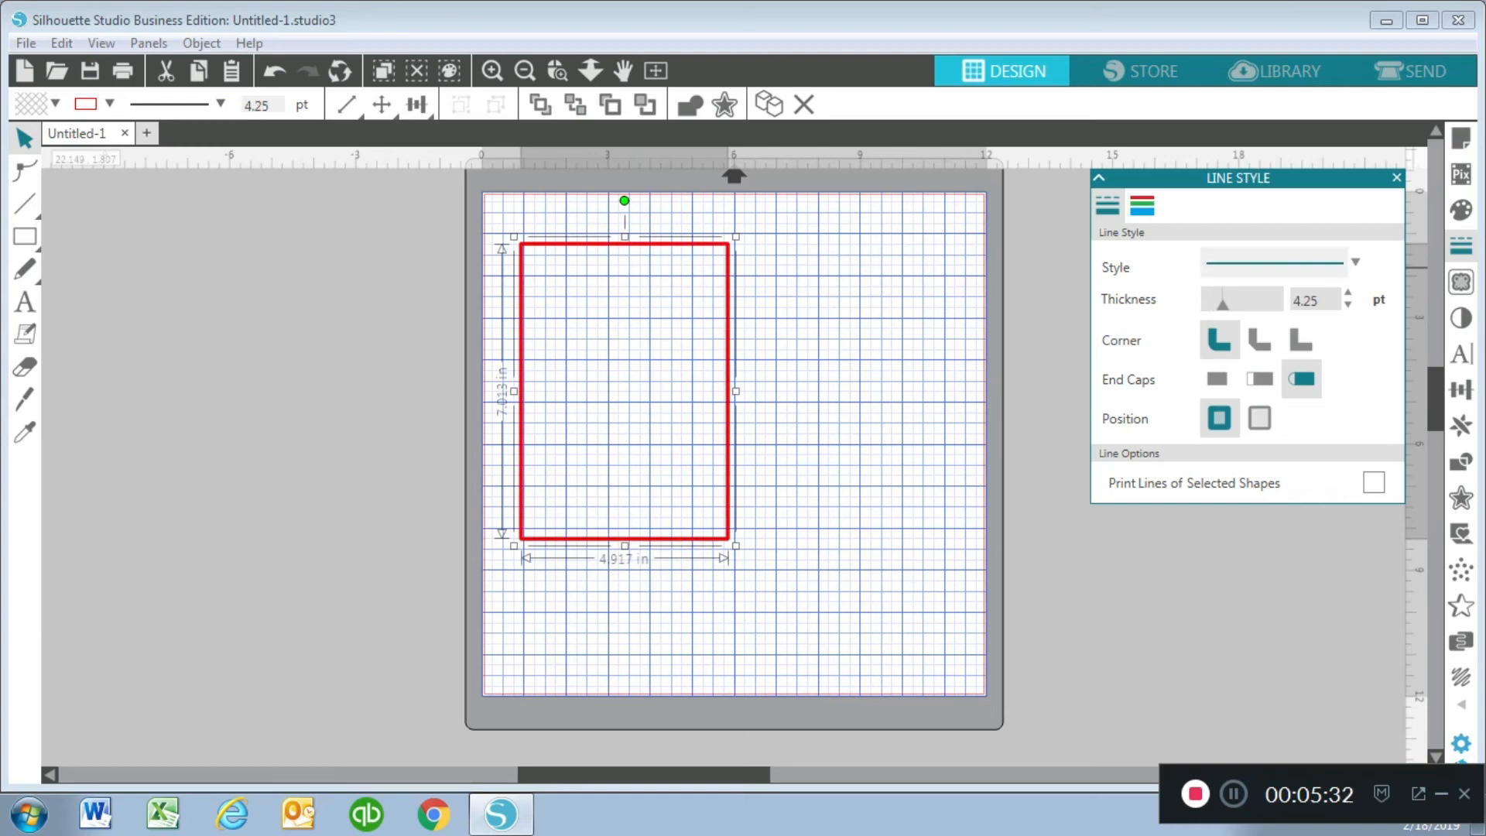
{"action": "left_click", "coordinate": [1347, 304]}
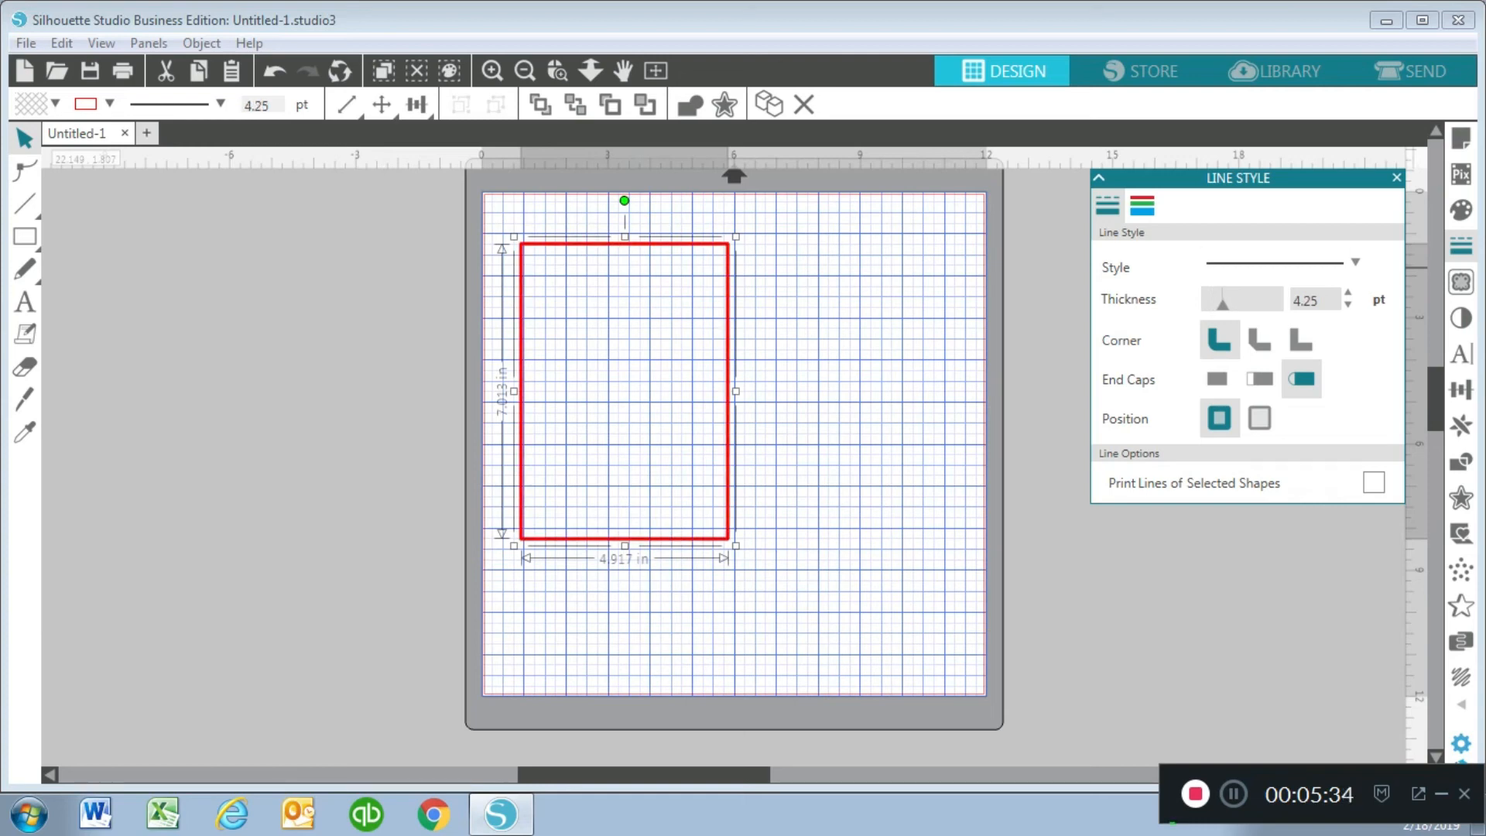
{"action": "left_click", "coordinate": [1347, 304]}
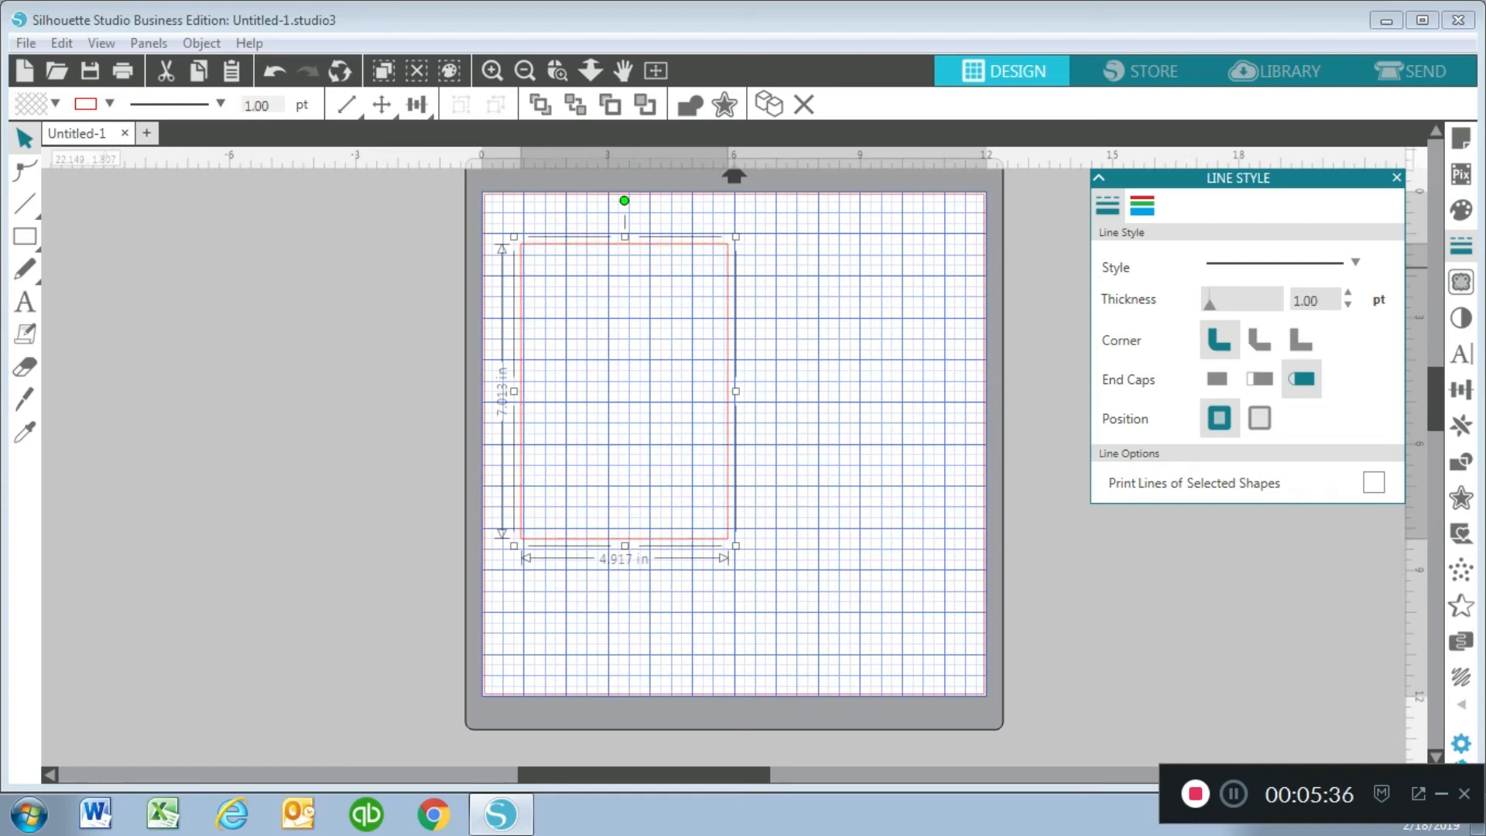
{"action": "left_click", "coordinate": [1347, 293]}
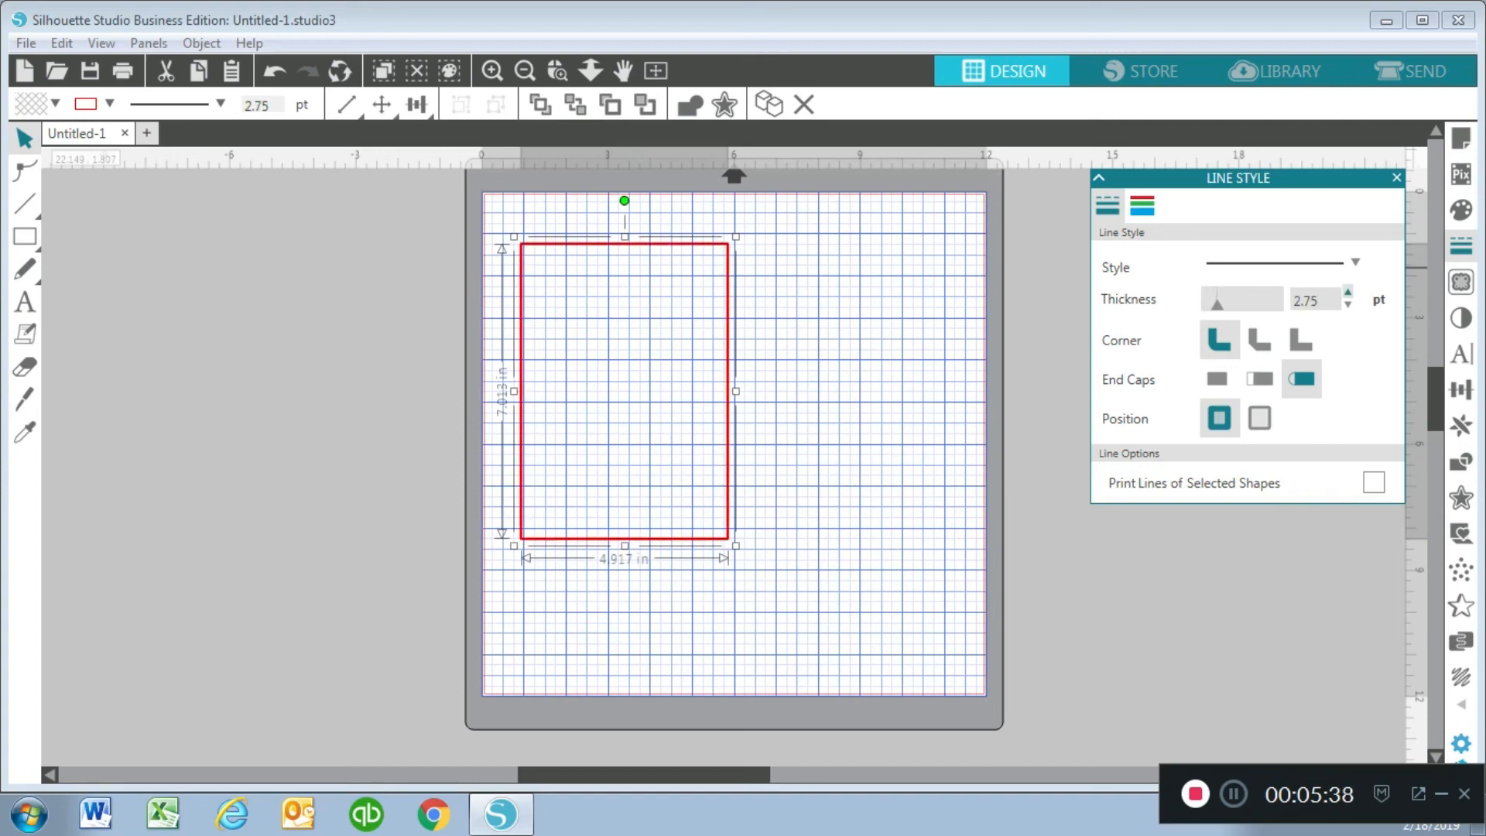
{"action": "left_click", "coordinate": [1347, 292]}
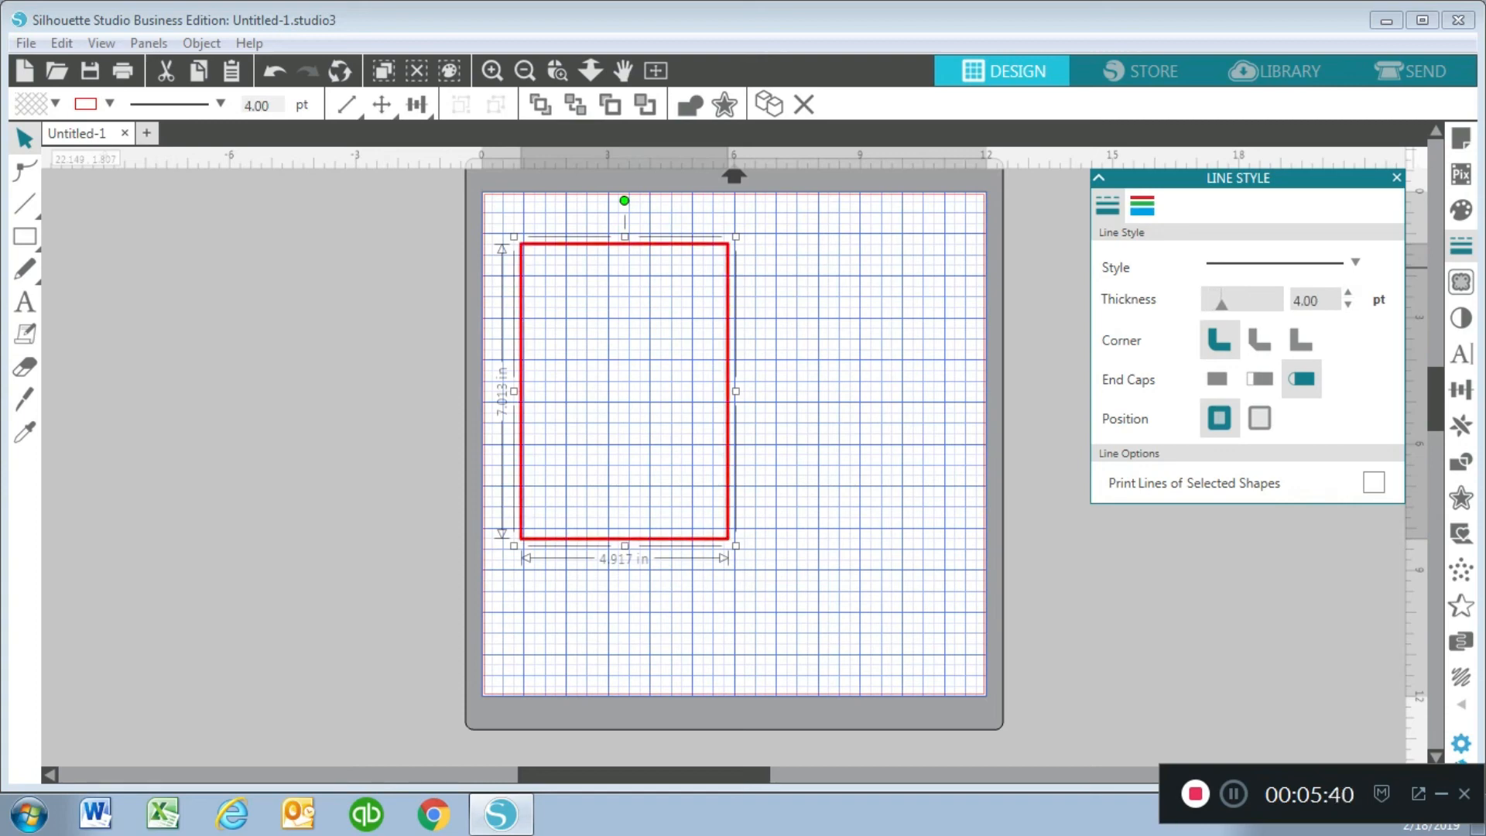